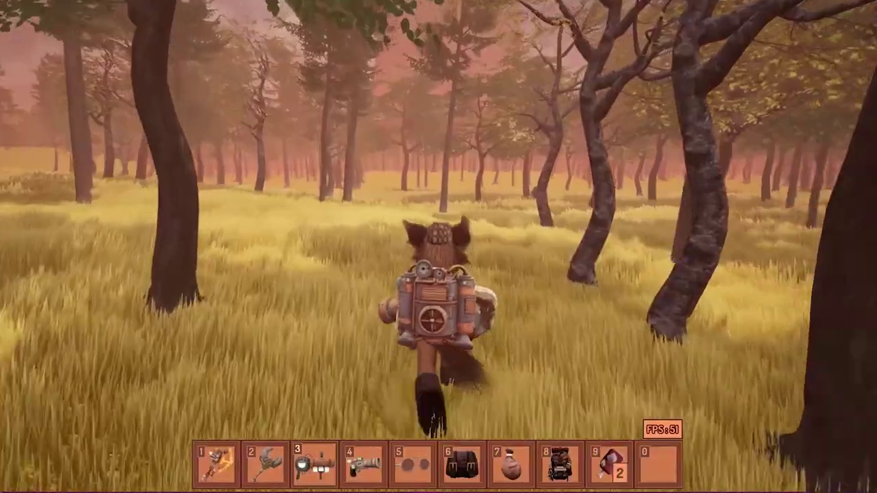
Shoot at the goat and boars with the gun, then open the Code deck in Codecks.
{"action": "key", "text": "3"}
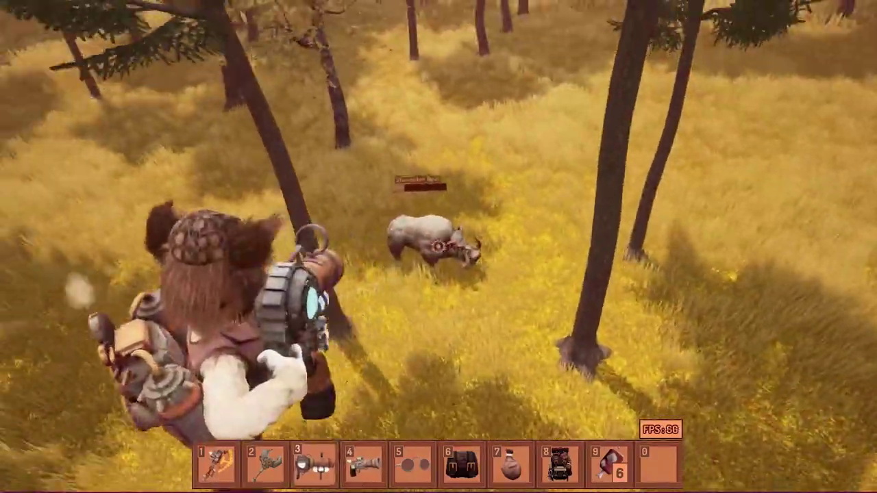
{"action": "left_click", "coordinate": [438, 229]}
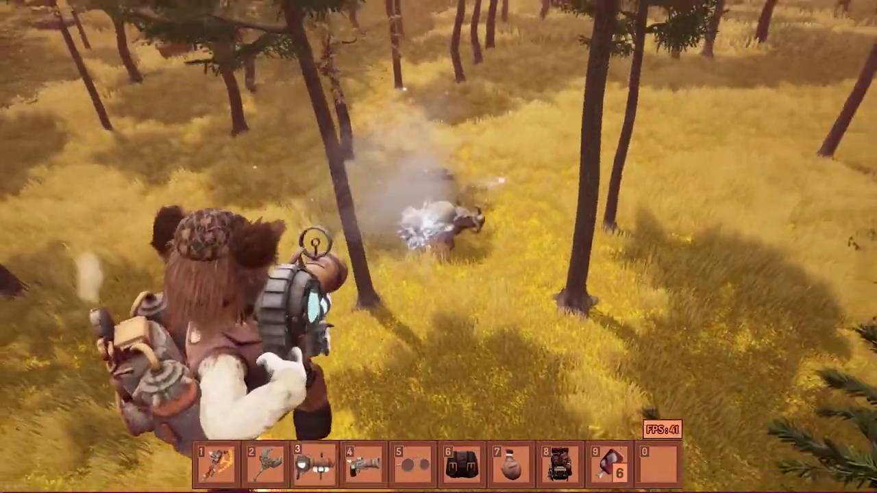
{"action": "left_click", "coordinate": [446, 247]}
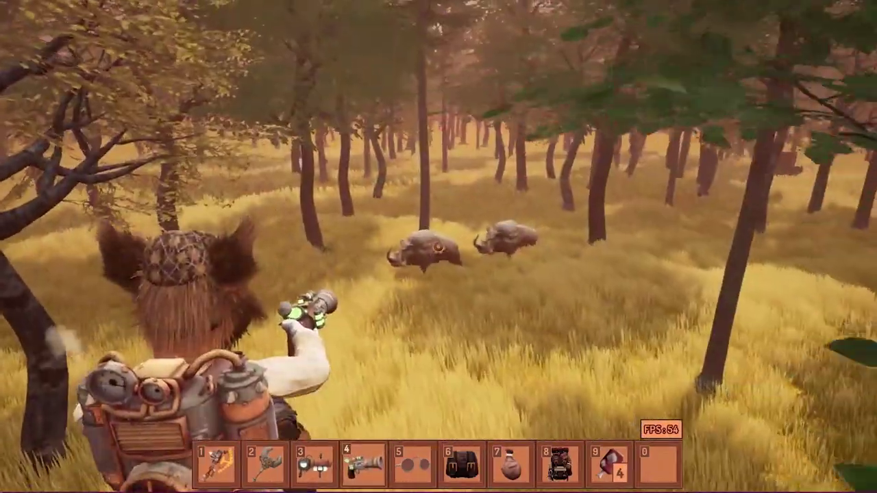
{"action": "left_click", "coordinate": [430, 239]}
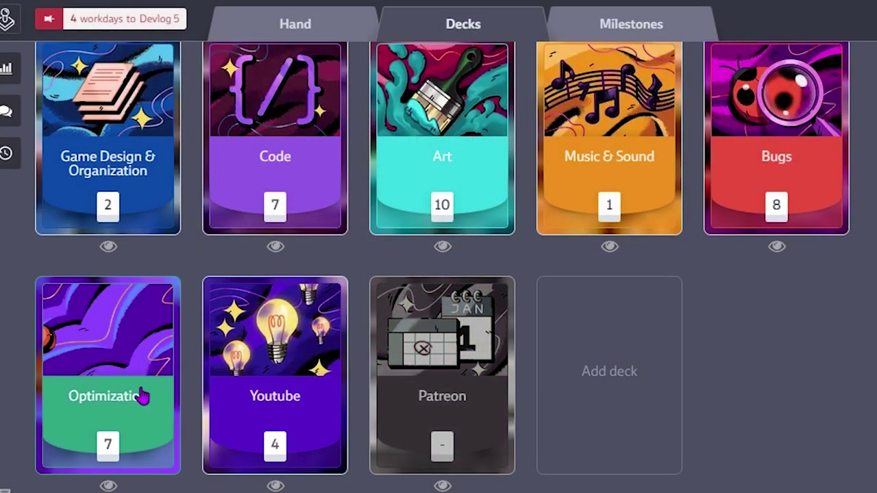
{"action": "scroll", "coordinate": [142, 337], "scroll_direction": "up", "scroll_amount": 2}
{"action": "left_click", "coordinate": [319, 280]}
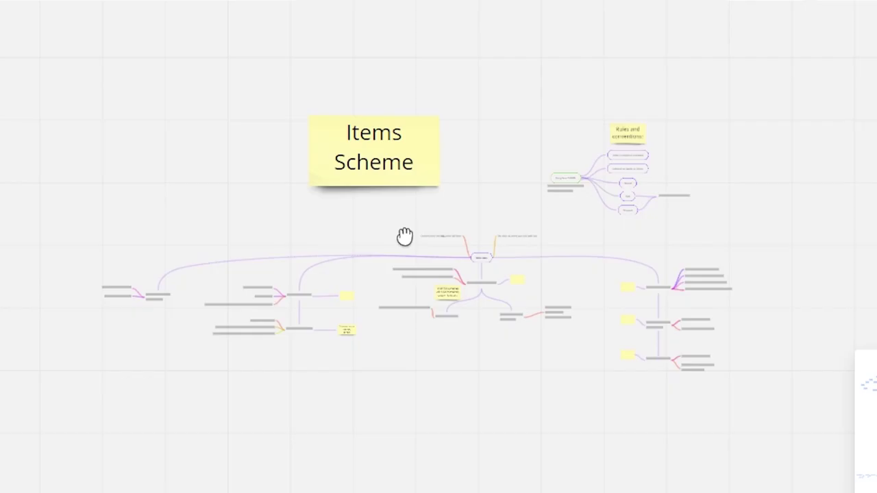
Zoom toward the Rules and conventions branch, zoom back out, and pan the Items Scheme map.
{"action": "scroll", "coordinate": [405, 236], "scroll_direction": "up", "scroll_amount": 5}
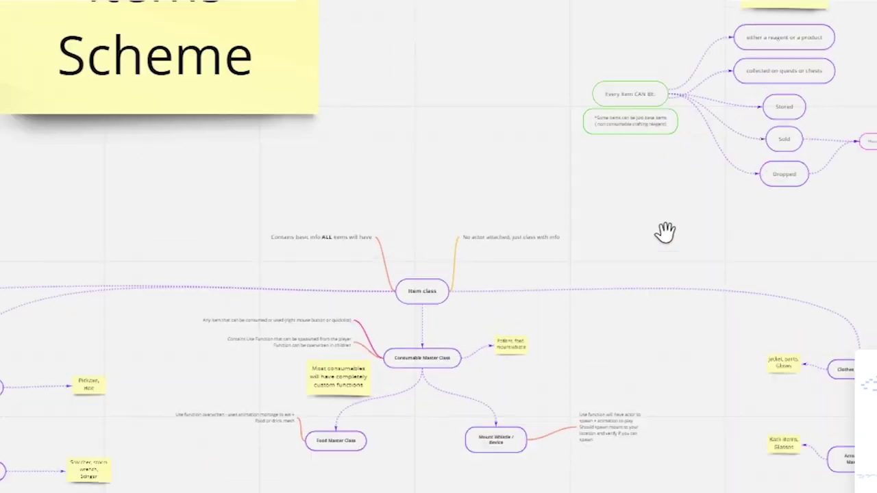
{"action": "scroll", "coordinate": [524, 391], "scroll_direction": "down", "scroll_amount": 6}
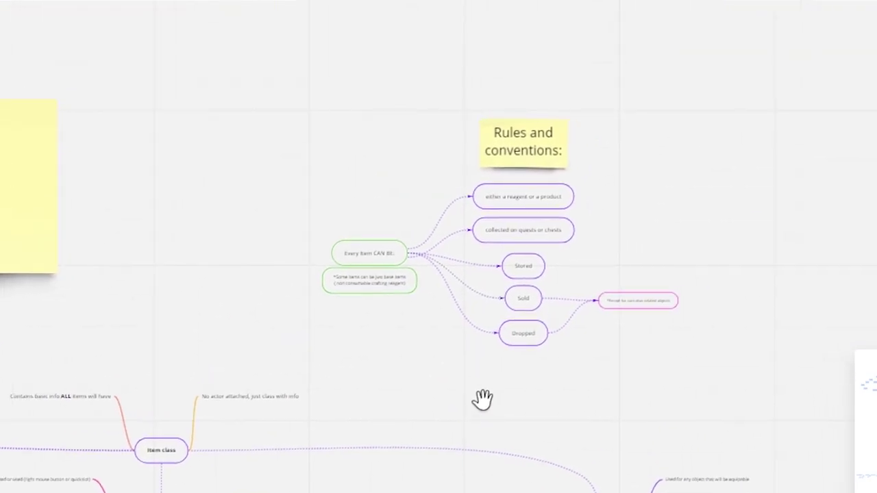
{"action": "left_click_drag", "start_coordinate": [388, 466], "coordinate": [578, 349]}
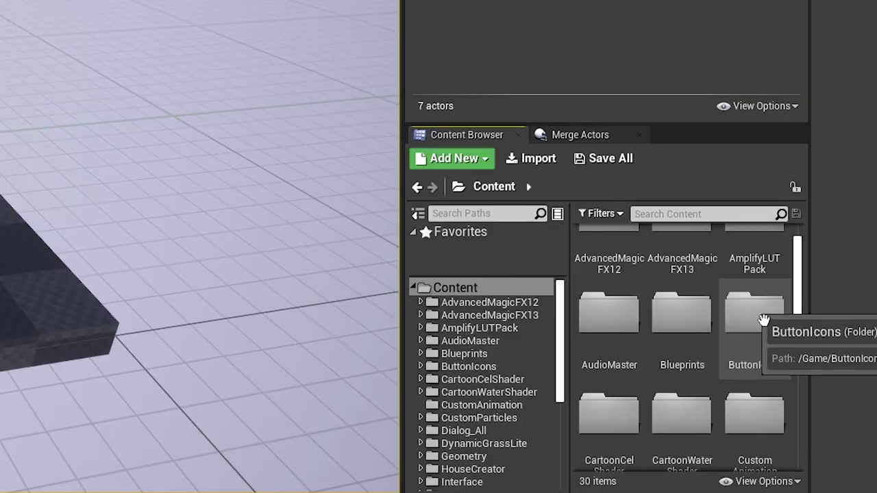
Browse the top-level Content folders and open the Materials folder.
{"action": "scroll", "coordinate": [764, 321], "scroll_direction": "down", "scroll_amount": 3}
{"action": "scroll", "coordinate": [766, 402], "scroll_direction": "down", "scroll_amount": 3}
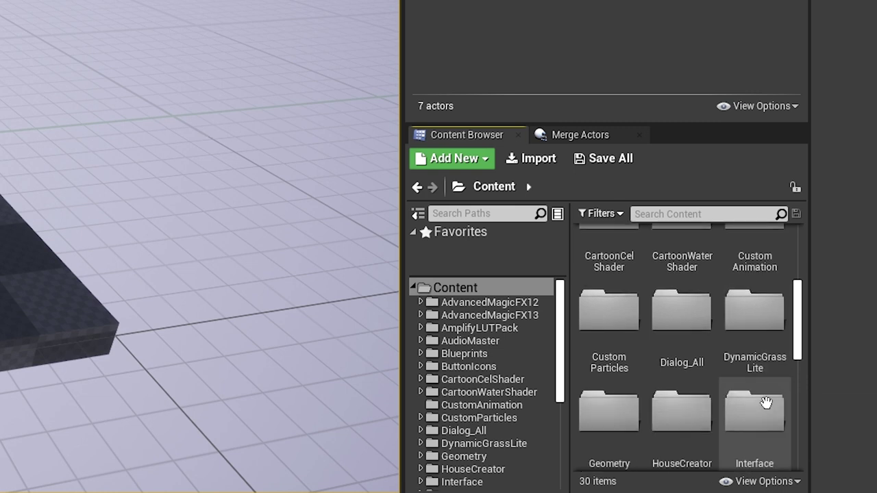
{"action": "scroll", "coordinate": [776, 372], "scroll_direction": "down", "scroll_amount": 3}
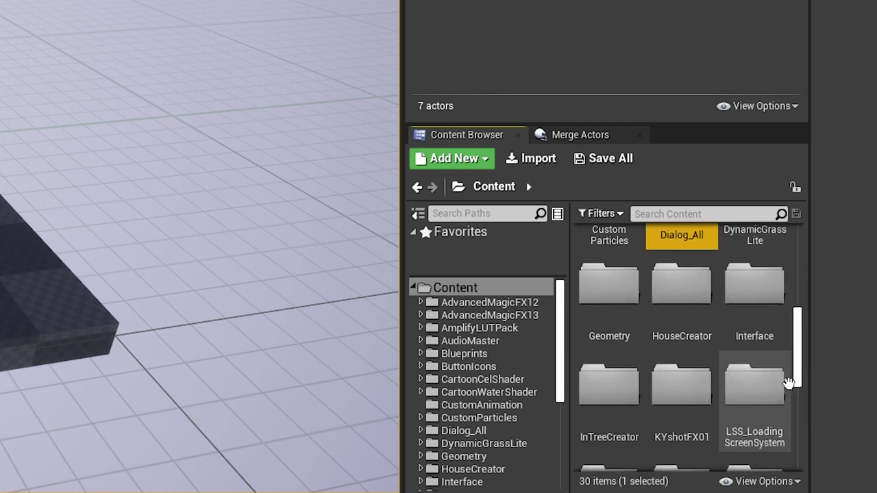
{"action": "scroll", "coordinate": [788, 379], "scroll_direction": "down", "scroll_amount": 2}
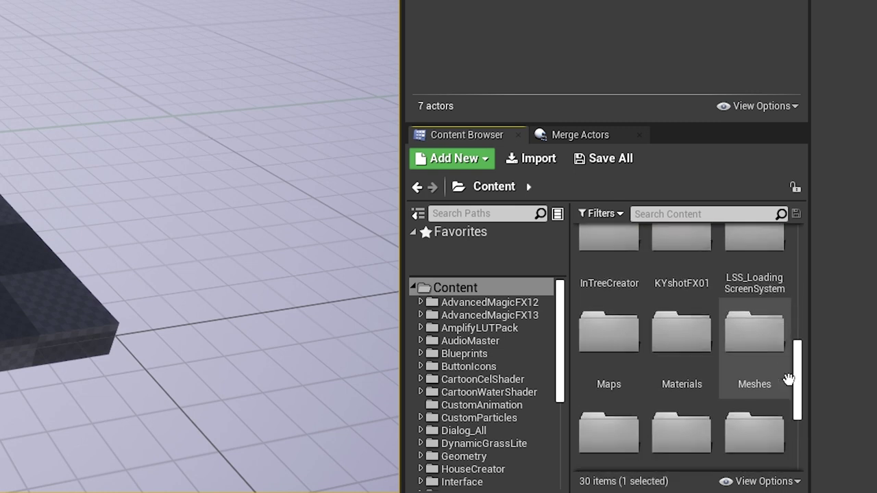
{"action": "scroll", "coordinate": [754, 386], "scroll_direction": "down", "scroll_amount": 1}
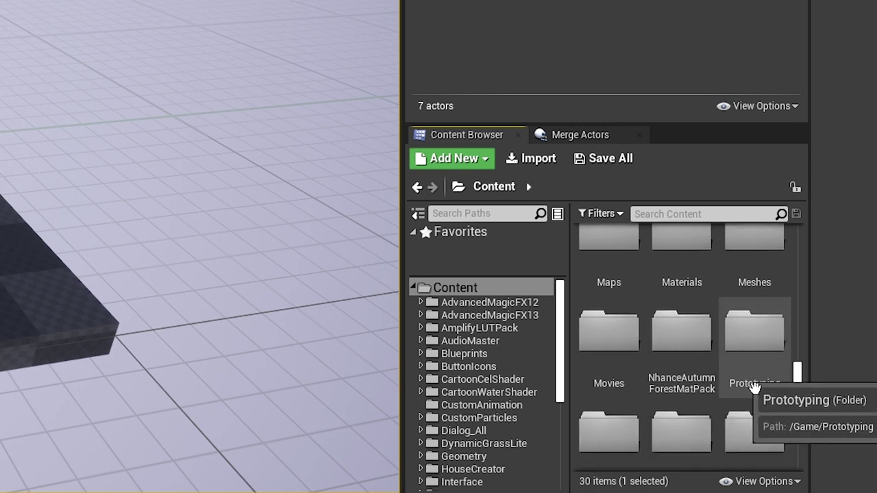
{"action": "scroll", "coordinate": [752, 308], "scroll_direction": "up", "scroll_amount": 1}
{"action": "left_click", "coordinate": [750, 247]}
{"action": "scroll", "coordinate": [719, 389], "scroll_direction": "down", "scroll_amount": 2}
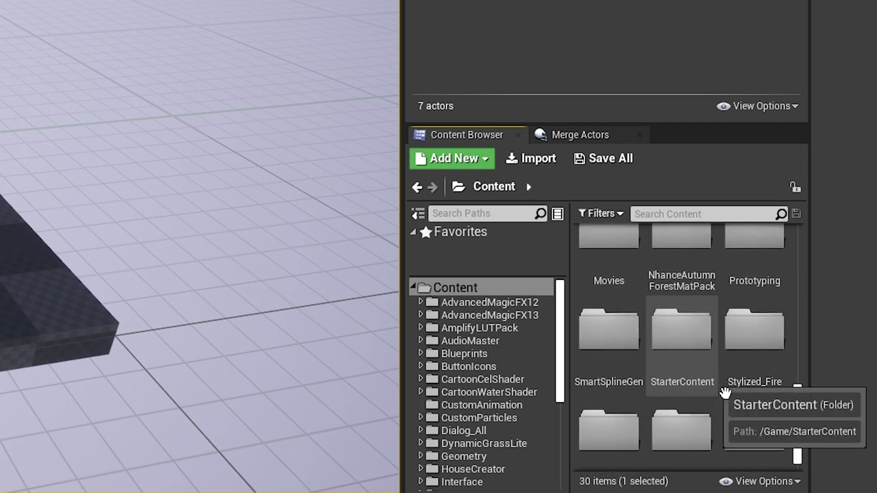
{"action": "scroll", "coordinate": [495, 386], "scroll_direction": "down", "scroll_amount": 5}
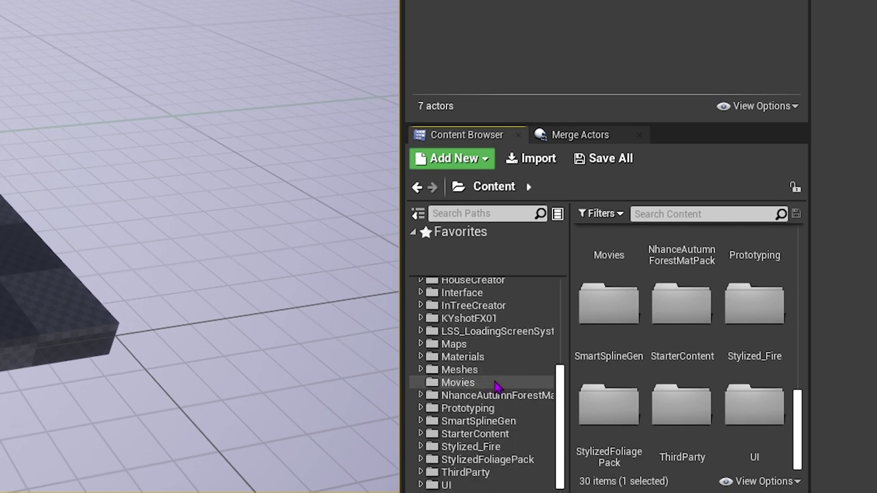
{"action": "scroll", "coordinate": [707, 394], "scroll_direction": "up", "scroll_amount": 2}
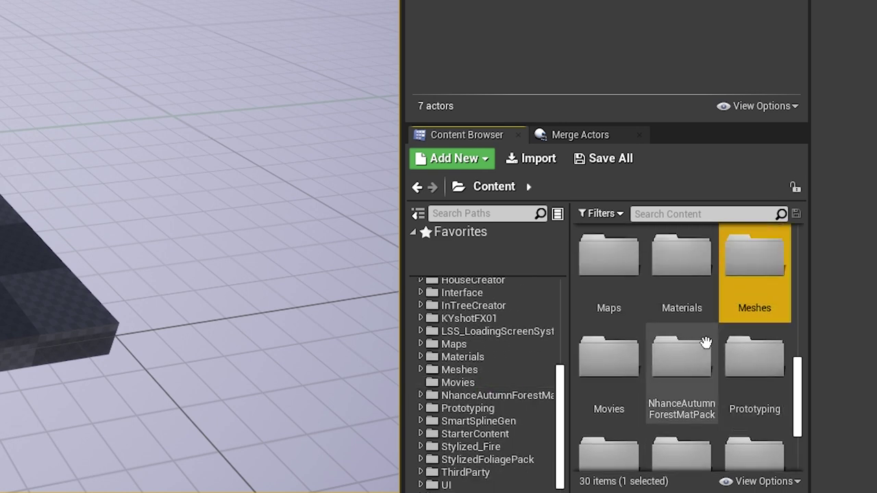
{"action": "double_click", "coordinate": [682, 291]}
Return to the Content root, jump to Meshes by typing 'me', and open it.
{"action": "scroll", "coordinate": [727, 364], "scroll_direction": "up", "scroll_amount": 3}
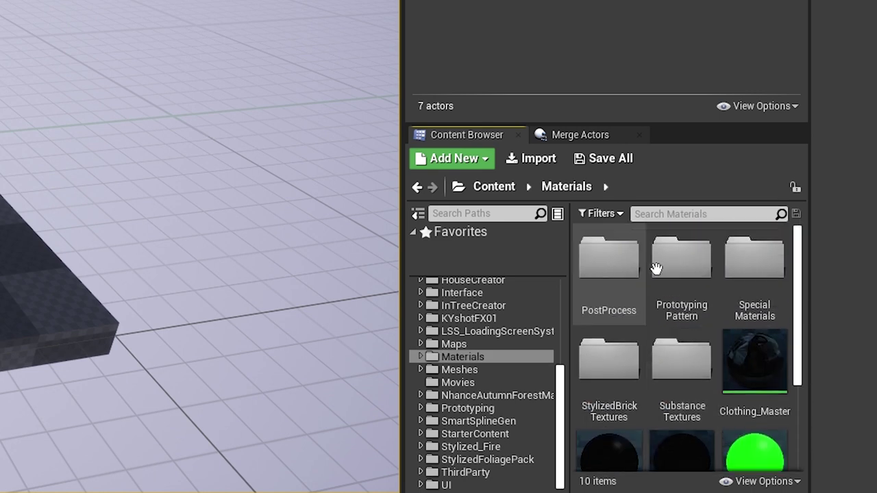
{"action": "scroll", "coordinate": [699, 353], "scroll_direction": "down", "scroll_amount": 3}
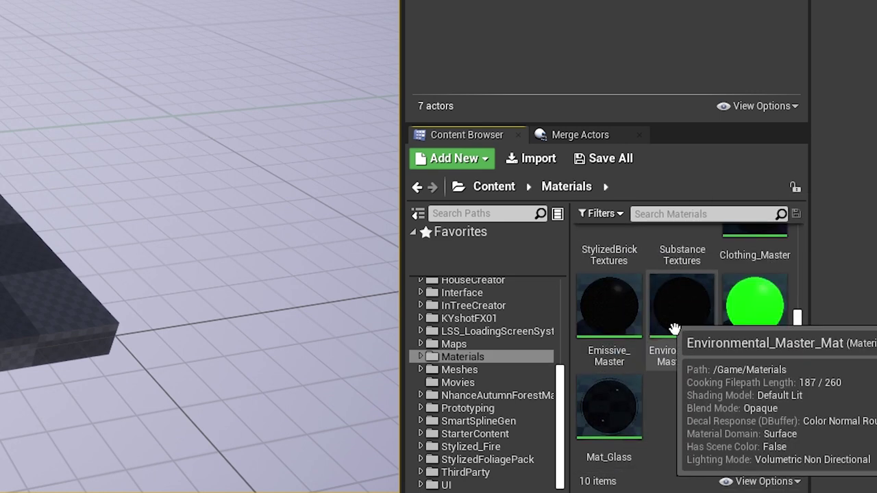
{"action": "scroll", "coordinate": [638, 315], "scroll_direction": "up", "scroll_amount": 3}
{"action": "left_click", "coordinate": [482, 187]}
{"action": "scroll", "coordinate": [769, 388], "scroll_direction": "down", "scroll_amount": 4}
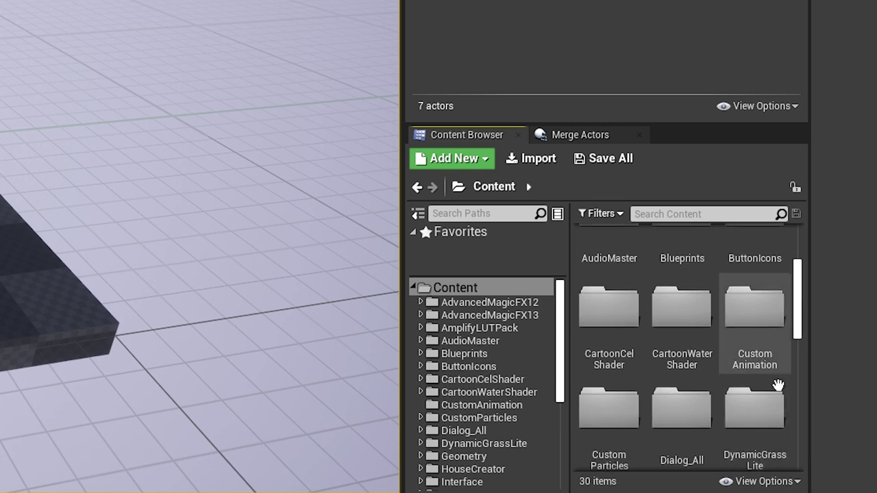
{"action": "left_click", "coordinate": [779, 383]}
{"action": "type", "text": "me"}
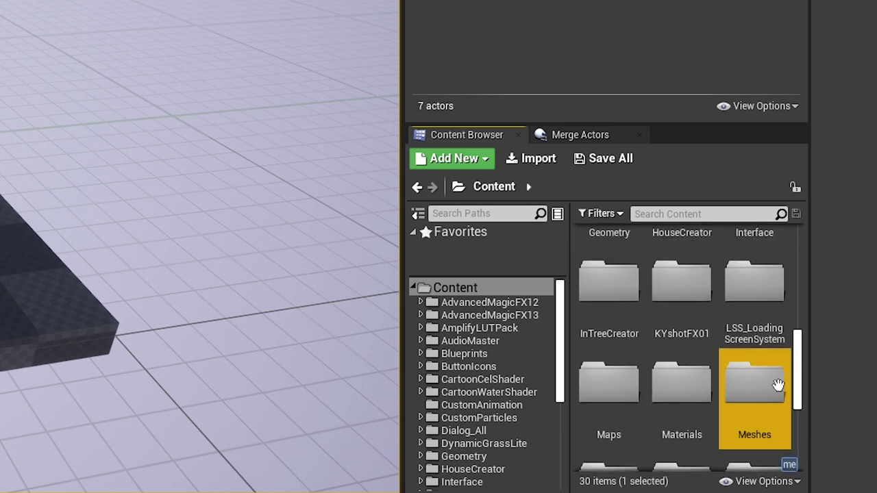
{"action": "double_click", "coordinate": [771, 427]}
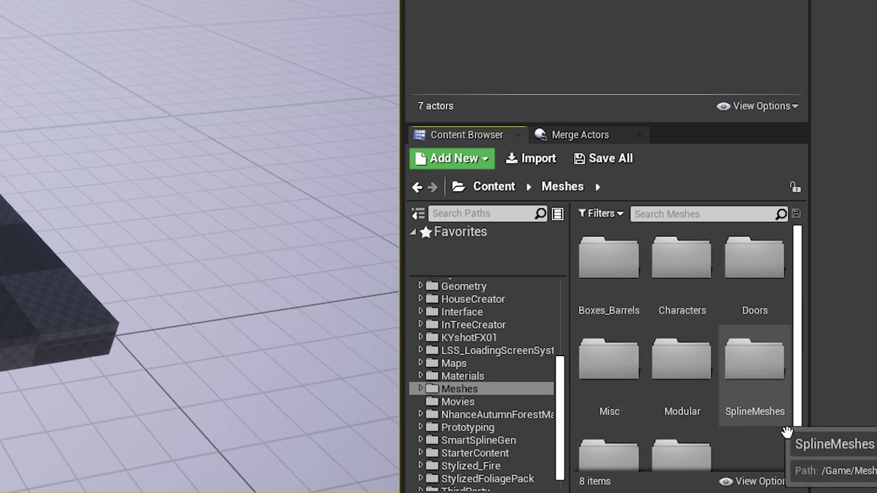
{"action": "scroll", "coordinate": [781, 429], "scroll_direction": "down", "scroll_amount": 2}
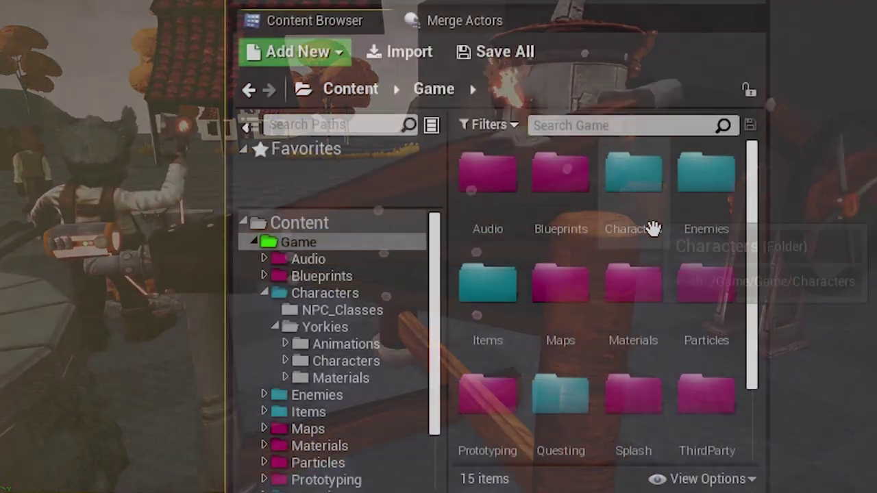
Open Characters, then the Bernard--Blacksmith folder, and scroll through its assets.
{"action": "double_click", "coordinate": [652, 229]}
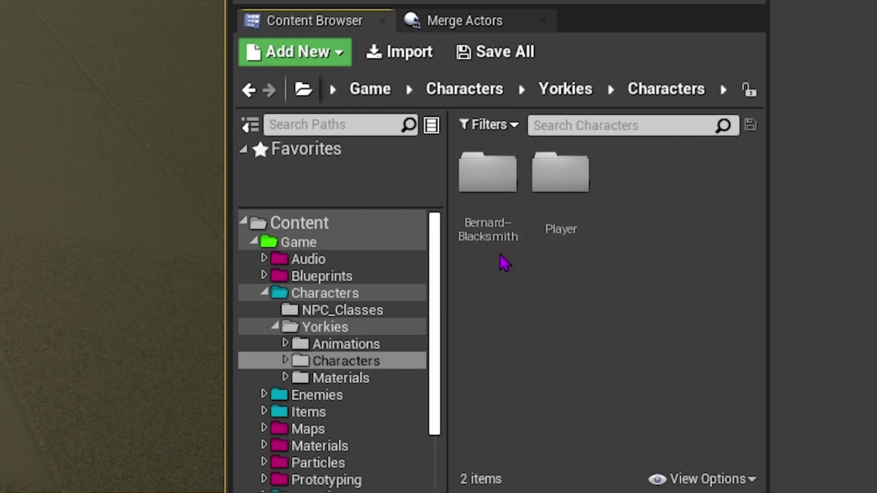
{"action": "left_click", "coordinate": [514, 180]}
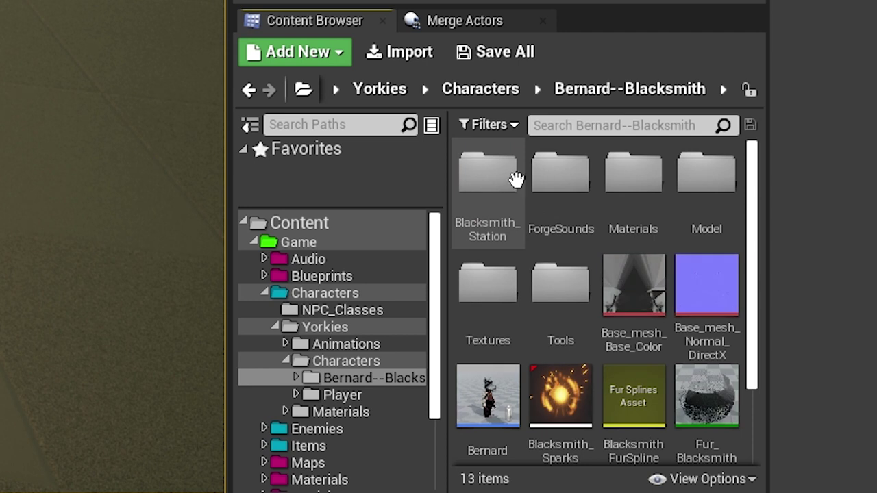
{"action": "scroll", "coordinate": [679, 264], "scroll_direction": "down", "scroll_amount": 3}
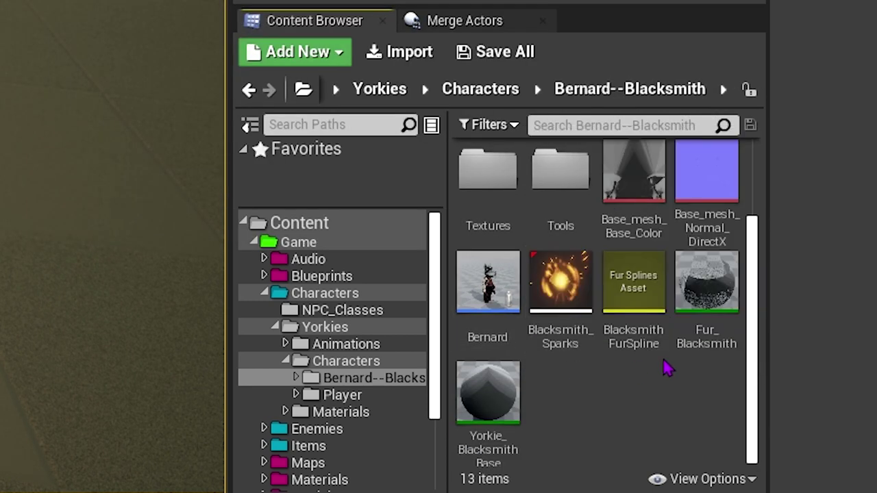
{"action": "scroll", "coordinate": [632, 343], "scroll_direction": "up", "scroll_amount": 3}
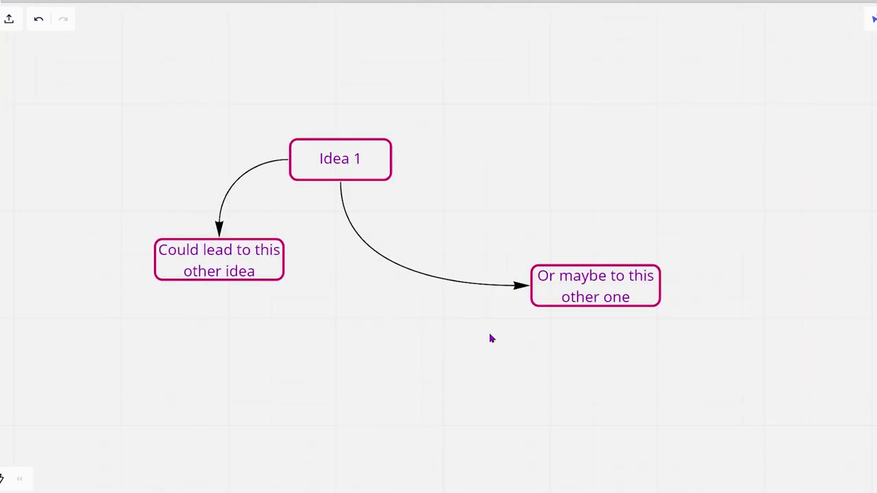
Duplicate the 'Or maybe to this other one' idea box further to the right.
{"action": "left_click", "coordinate": [669, 308]}
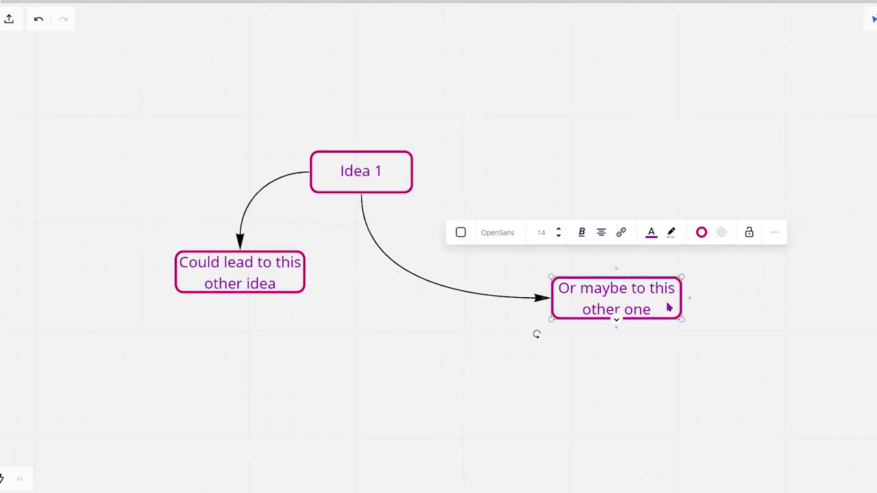
{"action": "left_click_drag", "start_coordinate": [653, 312], "coordinate": [862, 306]}
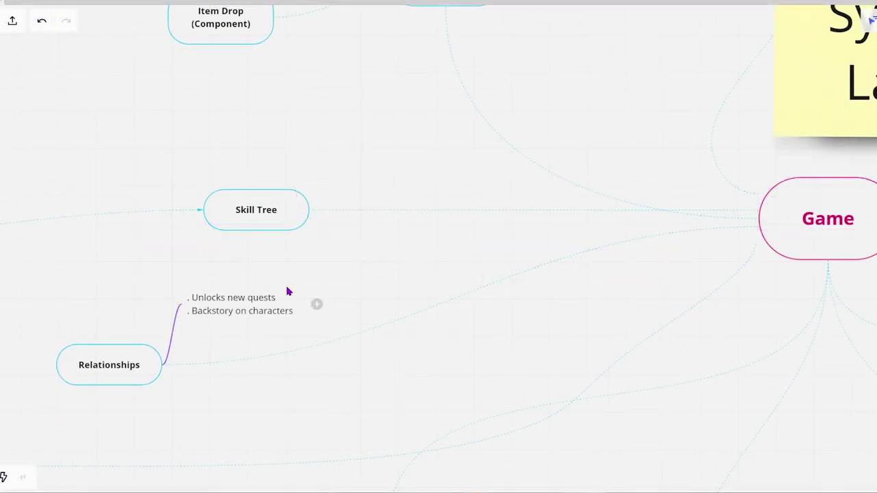
{"action": "scroll", "coordinate": [329, 274], "scroll_direction": "down", "scroll_amount": 3}
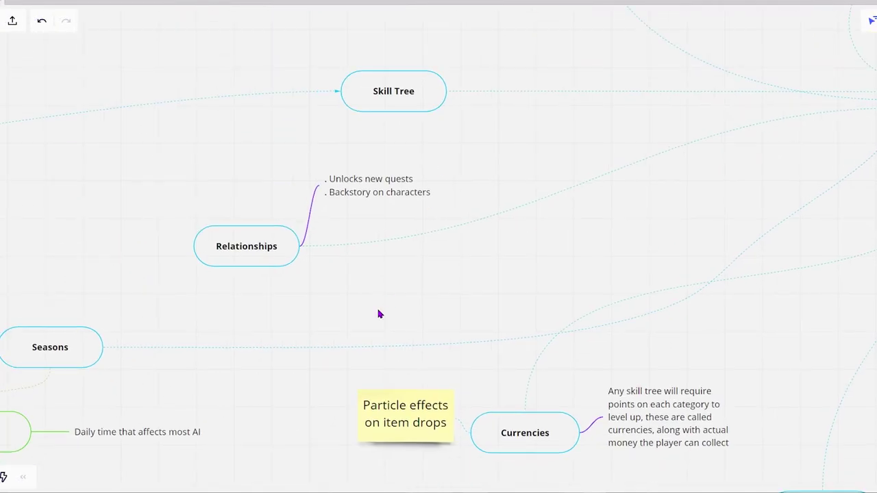
Pan across Currencies, Enemies, World Assets, Characters, Items, Professions and Combat nodes.
{"action": "left_click_drag", "start_coordinate": [380, 314], "coordinate": [534, 249]}
{"action": "left_click_drag", "start_coordinate": [613, 434], "coordinate": [404, 394]}
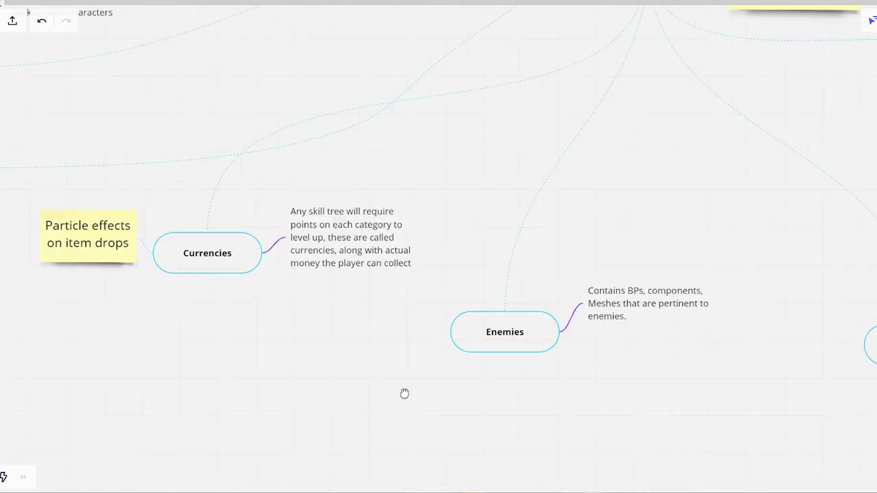
{"action": "scroll", "coordinate": [405, 393], "scroll_direction": "right", "scroll_amount": 10}
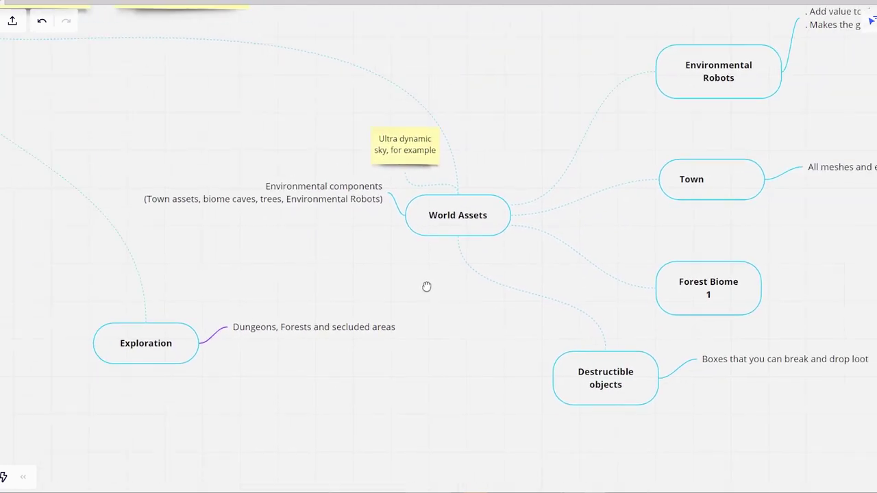
{"action": "scroll", "coordinate": [427, 287], "scroll_direction": "up", "scroll_amount": 10}
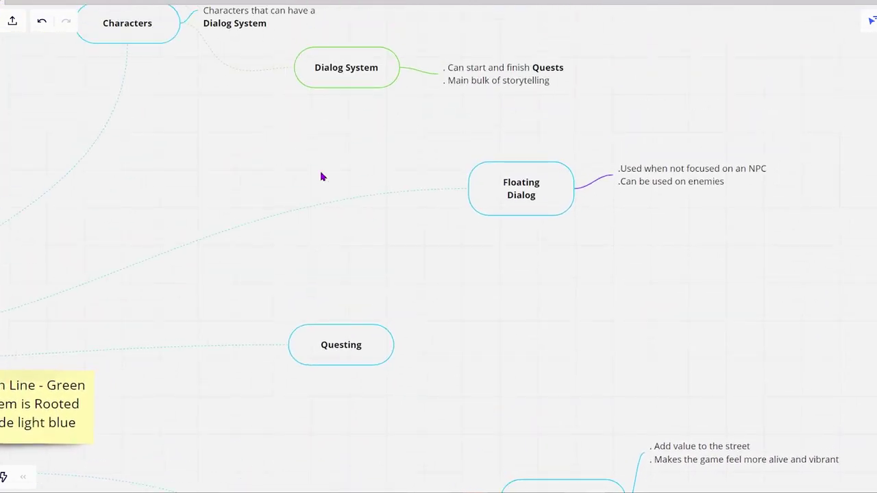
{"action": "scroll", "coordinate": [322, 177], "scroll_direction": "left", "scroll_amount": 10}
{"action": "scroll", "coordinate": [322, 177], "scroll_direction": "up", "scroll_amount": 8}
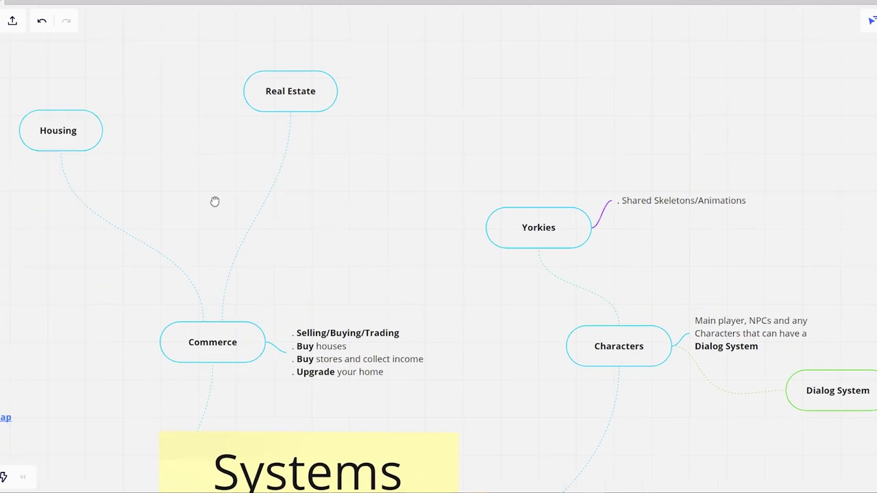
{"action": "scroll", "coordinate": [215, 200], "scroll_direction": "left", "scroll_amount": 10}
{"action": "scroll", "coordinate": [340, 298], "scroll_direction": "down", "scroll_amount": 3}
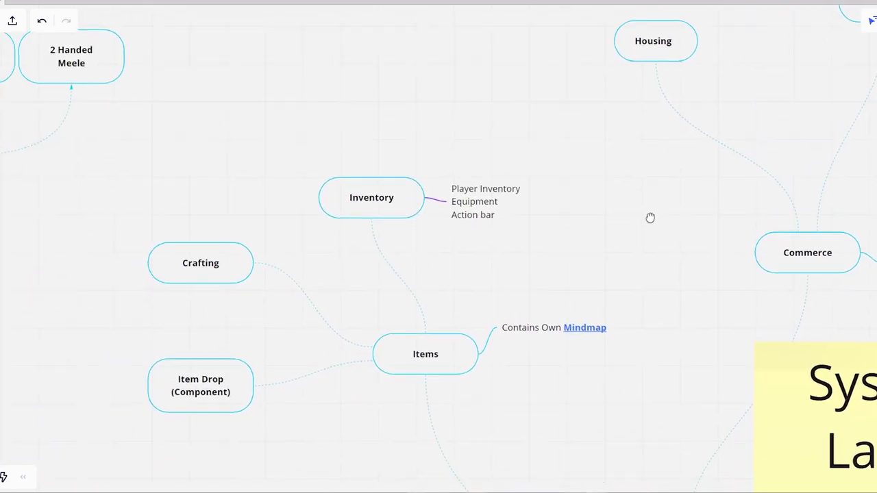
{"action": "scroll", "coordinate": [130, 319], "scroll_direction": "down", "scroll_amount": 5}
{"action": "scroll", "coordinate": [129, 319], "scroll_direction": "left", "scroll_amount": 4}
{"action": "scroll", "coordinate": [378, 224], "scroll_direction": "left", "scroll_amount": 8}
{"action": "scroll", "coordinate": [378, 225], "scroll_direction": "down", "scroll_amount": 4}
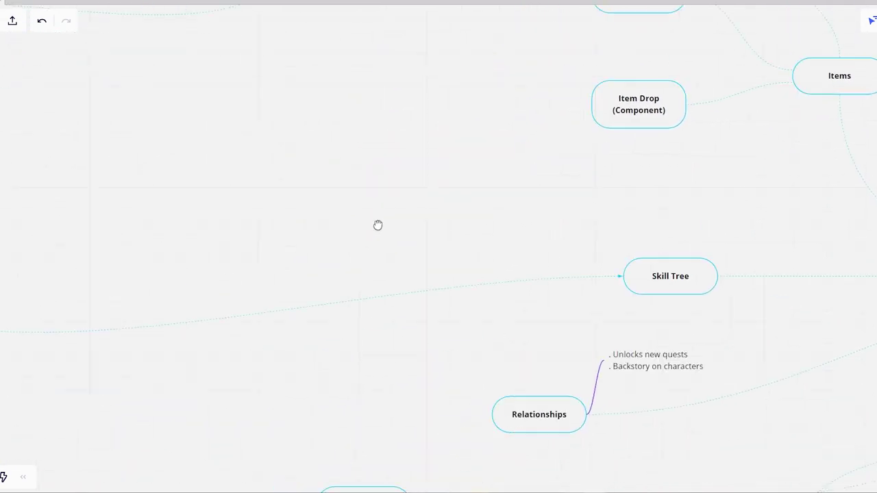
{"action": "scroll", "coordinate": [354, 324], "scroll_direction": "left", "scroll_amount": 8}
{"action": "scroll", "coordinate": [354, 324], "scroll_direction": "up", "scroll_amount": 7}
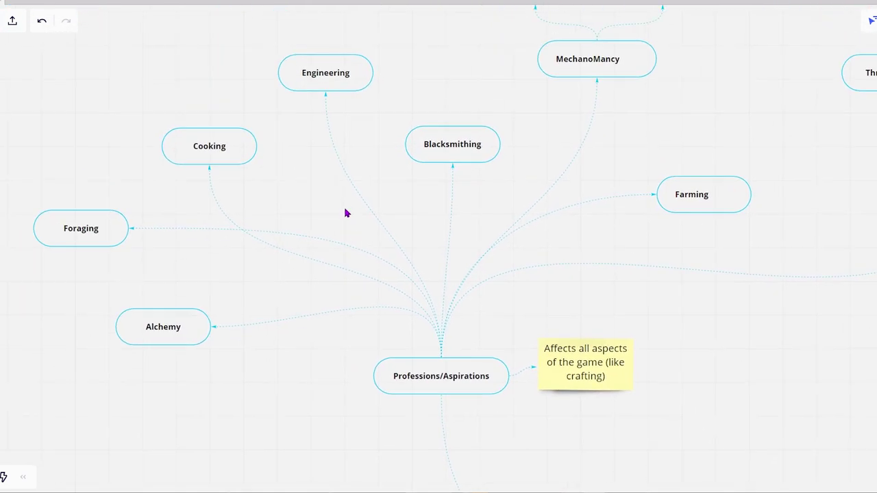
{"action": "scroll", "coordinate": [622, 176], "scroll_direction": "right", "scroll_amount": 10}
{"action": "scroll", "coordinate": [622, 176], "scroll_direction": "up", "scroll_amount": 1}
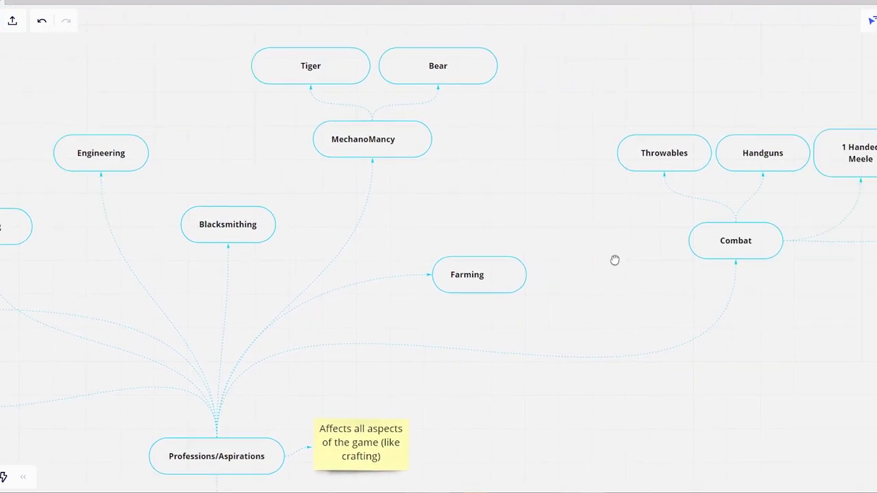
{"action": "left_click_drag", "start_coordinate": [466, 262], "coordinate": [329, 284]}
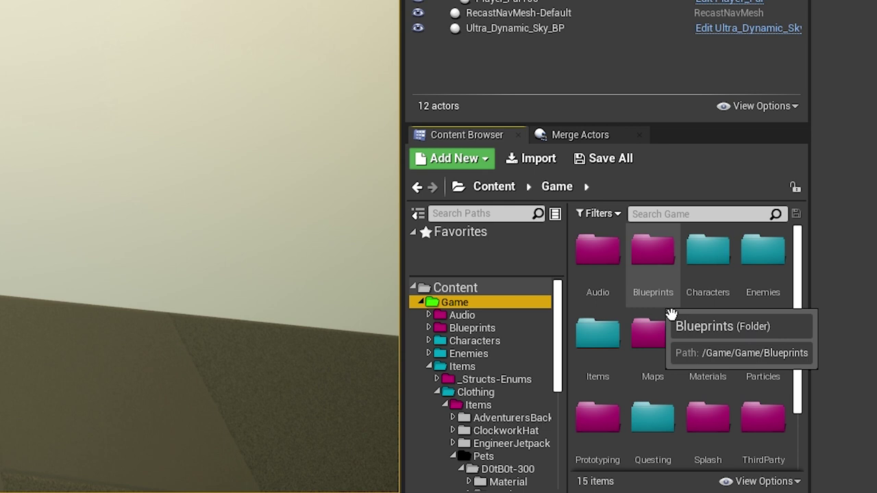
Scroll through the colour-coded Game content folders.
{"action": "scroll", "coordinate": [706, 323], "scroll_direction": "down", "scroll_amount": 2}
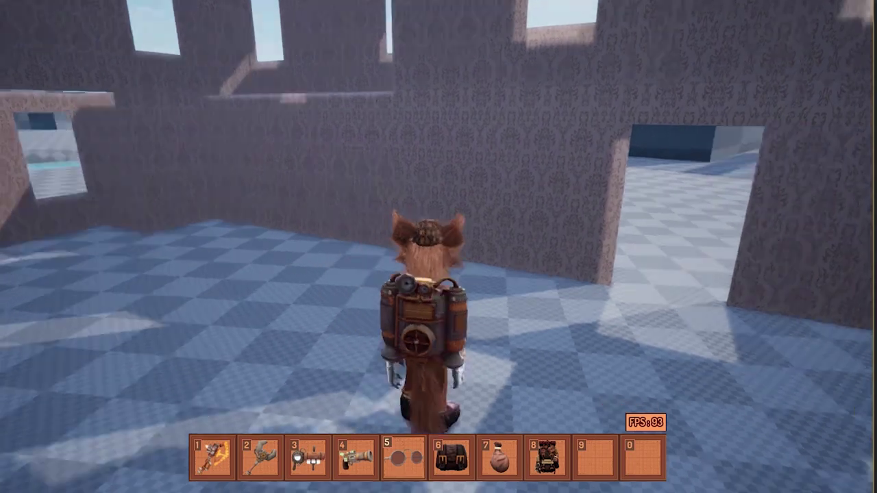
Walk through the doorway, then create and open an Item_Master child blueprint named itemTest.
{"action": "key", "text": "w"}
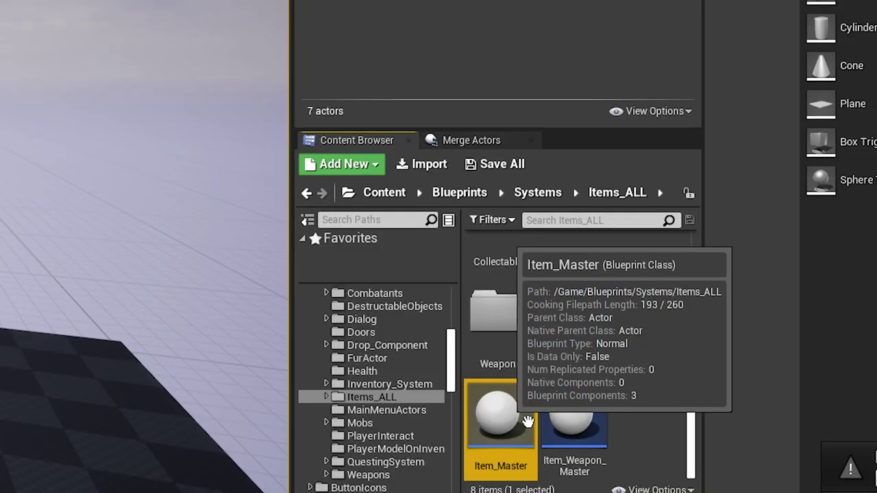
{"action": "right_click", "coordinate": [528, 421]}
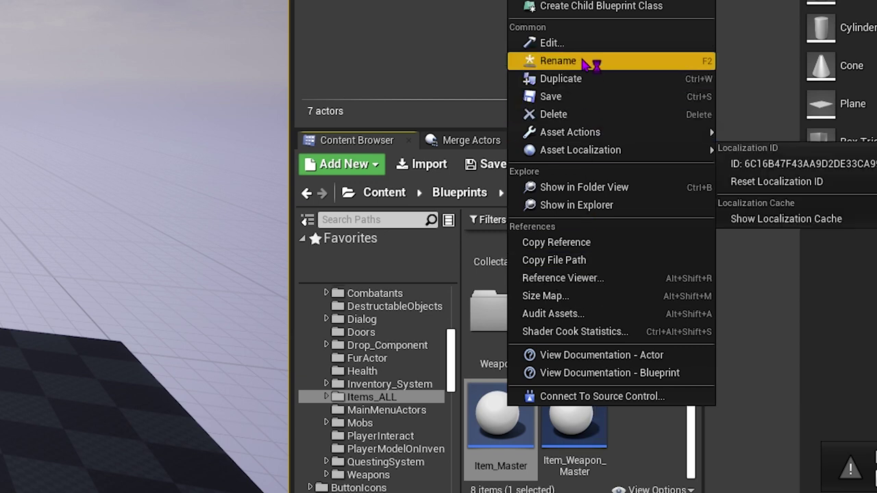
{"action": "left_click", "coordinate": [587, 7]}
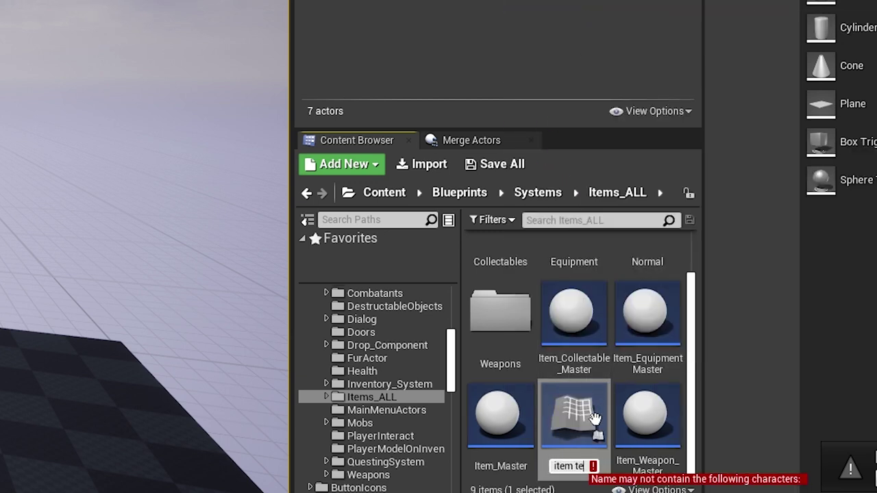
{"action": "type", "text": "itemTest"}
{"action": "double_click", "coordinate": [575, 415]}
Scroll to the item structure defaults and keep WhichType? set to Regular.
{"action": "scroll", "coordinate": [431, 283], "scroll_direction": "down", "scroll_amount": 5}
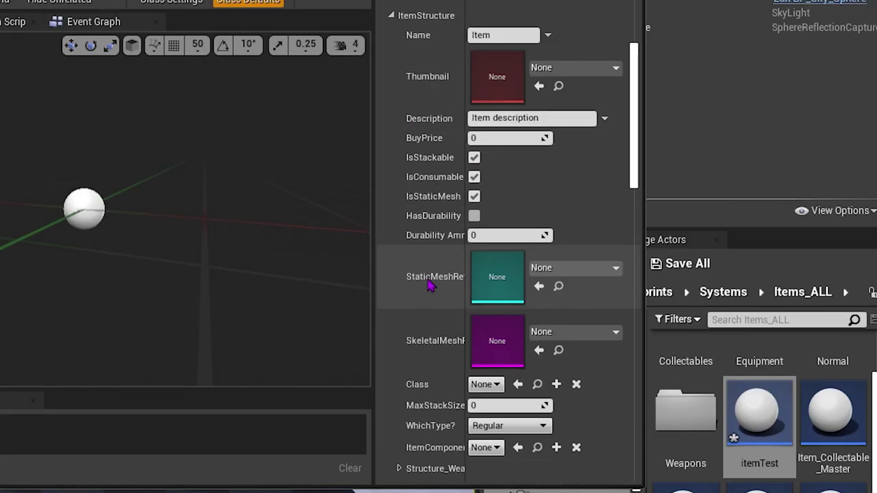
{"action": "scroll", "coordinate": [325, 259], "scroll_direction": "down", "scroll_amount": 2}
{"action": "left_click", "coordinate": [417, 294]}
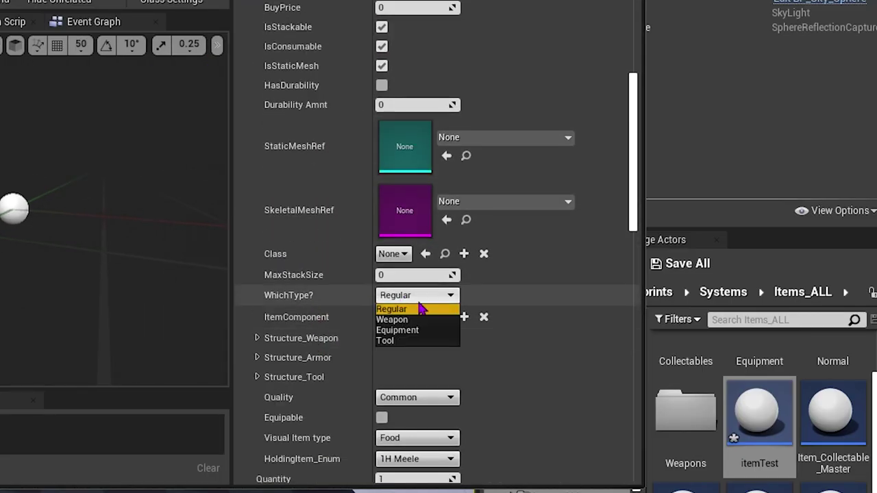
{"action": "left_click", "coordinate": [417, 308]}
{"action": "scroll", "coordinate": [404, 294], "scroll_direction": "down", "scroll_amount": 3}
Inspect the ItemComponent class list and the Structure_Weapon, Structure_Armor and Structure_Tool settings.
{"action": "left_click", "coordinate": [400, 215]}
{"action": "left_click", "coordinate": [399, 216]}
{"action": "left_click", "coordinate": [257, 235]}
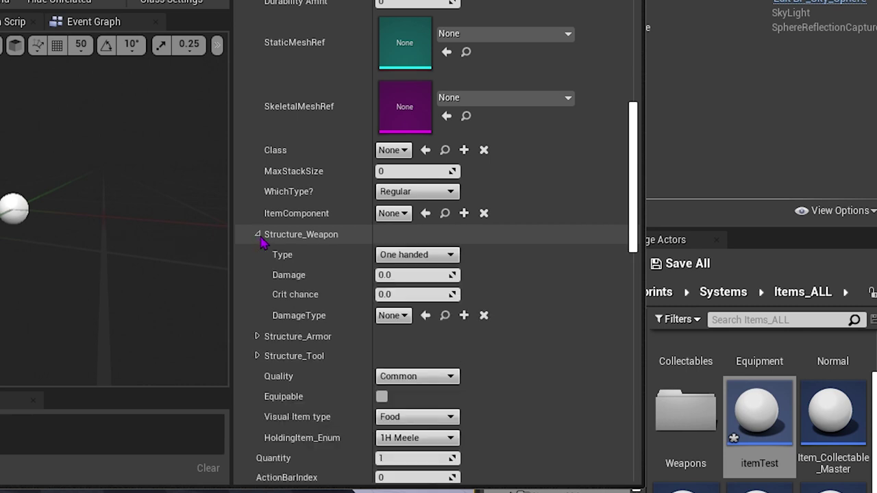
{"action": "left_click", "coordinate": [257, 234]}
{"action": "left_click", "coordinate": [257, 254]}
{"action": "left_click", "coordinate": [257, 254]}
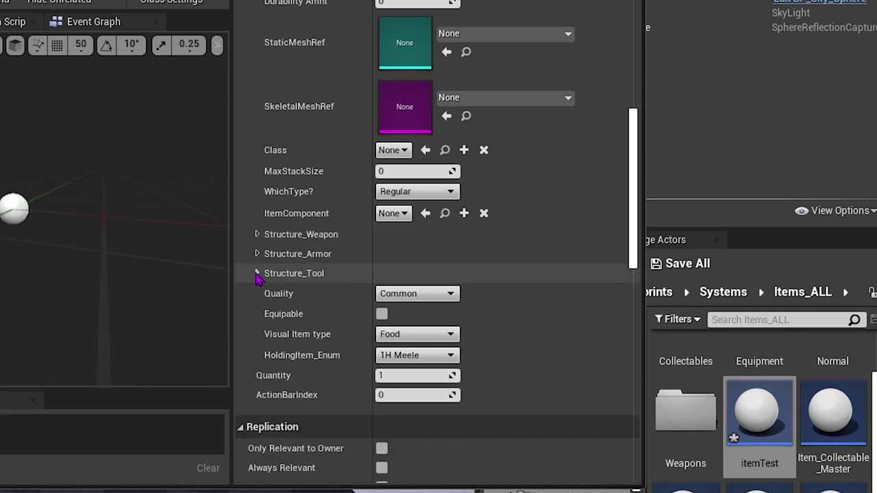
{"action": "left_click", "coordinate": [257, 273]}
{"action": "left_click", "coordinate": [257, 272]}
Scroll through the remaining defaults, then pan across the Miro mind map.
{"action": "scroll", "coordinate": [370, 300], "scroll_direction": "down", "scroll_amount": 2}
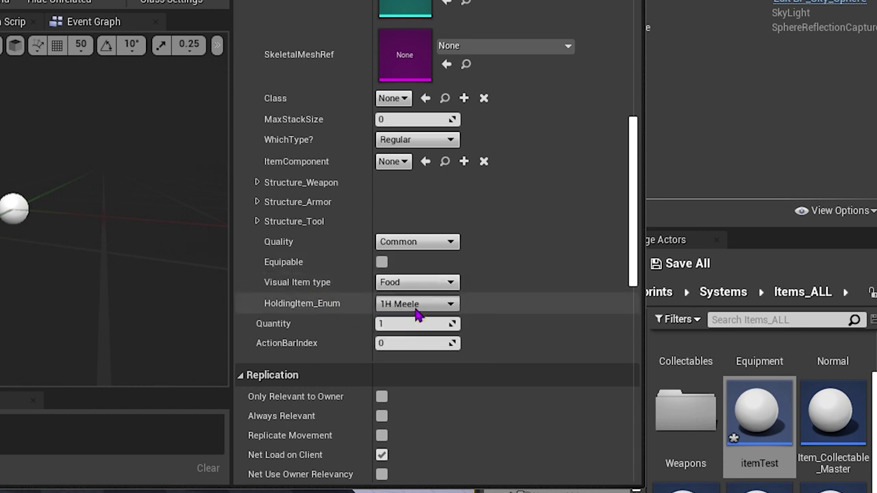
{"action": "scroll", "coordinate": [417, 355], "scroll_direction": "down", "scroll_amount": 1}
{"action": "scroll", "coordinate": [417, 354], "scroll_direction": "up", "scroll_amount": 12}
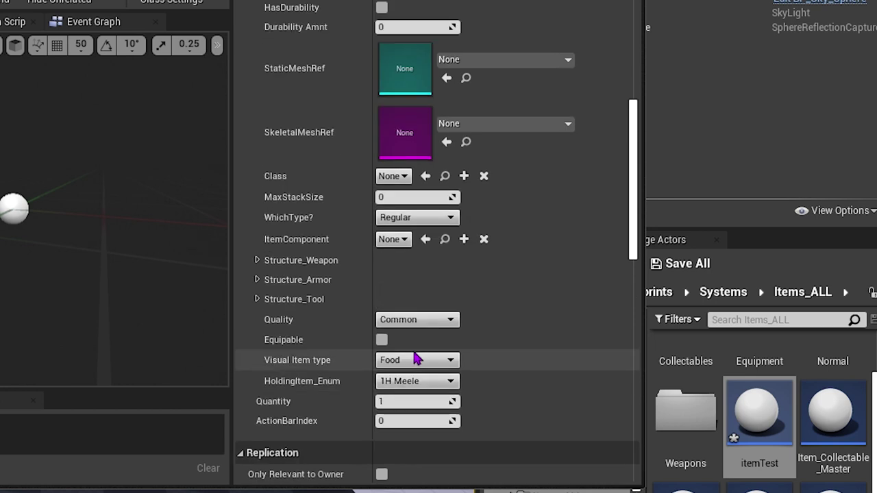
{"action": "scroll", "coordinate": [417, 355], "scroll_direction": "up", "scroll_amount": 1}
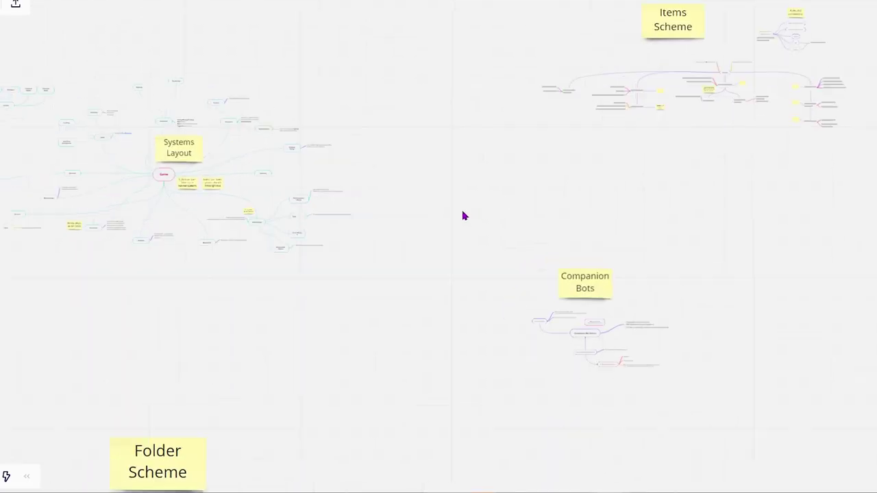
{"action": "left_click_drag", "start_coordinate": [464, 215], "coordinate": [661, 261]}
{"action": "scroll", "coordinate": [660, 261], "scroll_direction": "up", "scroll_amount": 5}
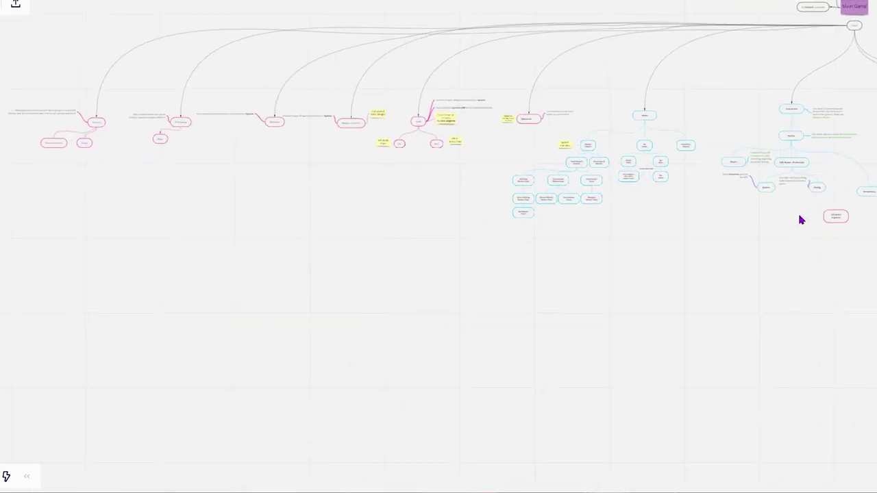
{"action": "scroll", "coordinate": [799, 196], "scroll_direction": "down", "scroll_amount": 3}
{"action": "scroll", "coordinate": [455, 402], "scroll_direction": "right", "scroll_amount": 10}
{"action": "scroll", "coordinate": [454, 402], "scroll_direction": "up", "scroll_amount": 7}
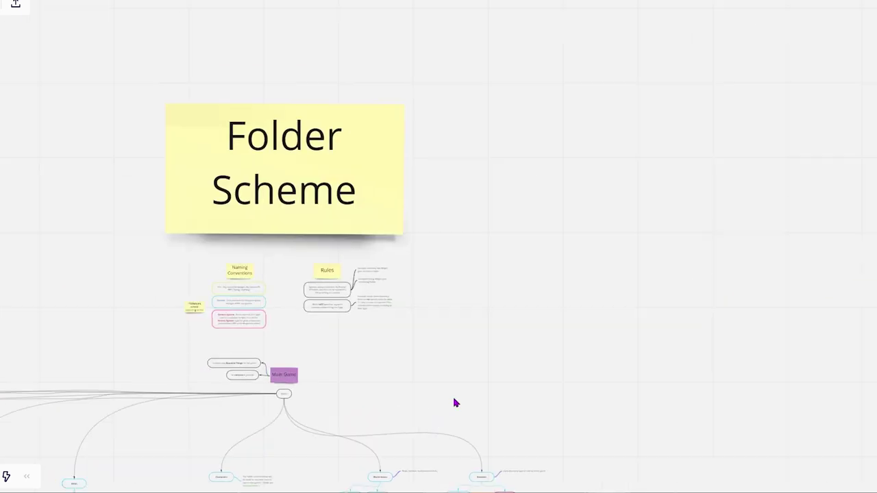
{"action": "scroll", "coordinate": [571, 278], "scroll_direction": "up", "scroll_amount": 10}
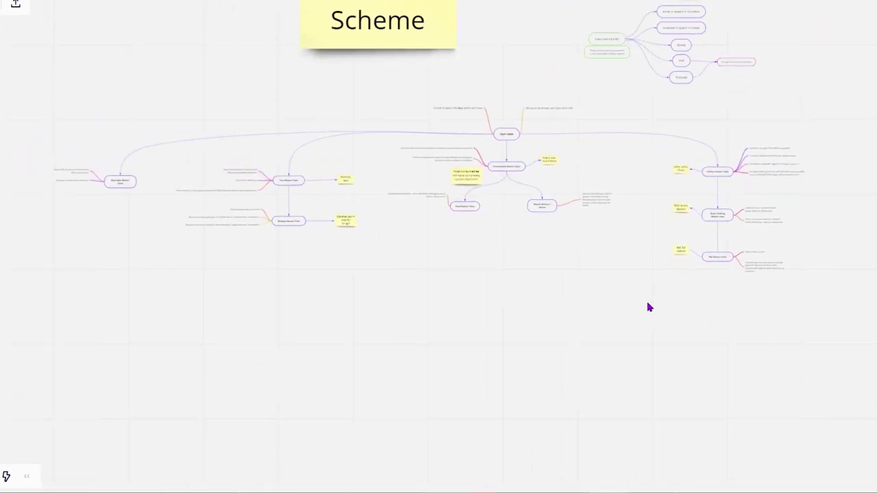
{"action": "scroll", "coordinate": [649, 306], "scroll_direction": "down", "scroll_amount": 3}
{"action": "left_click_drag", "start_coordinate": [642, 353], "coordinate": [618, 308]}
{"action": "scroll", "coordinate": [501, 249], "scroll_direction": "up", "scroll_amount": 3}
{"action": "left_click_drag", "start_coordinate": [501, 249], "coordinate": [531, 201]}
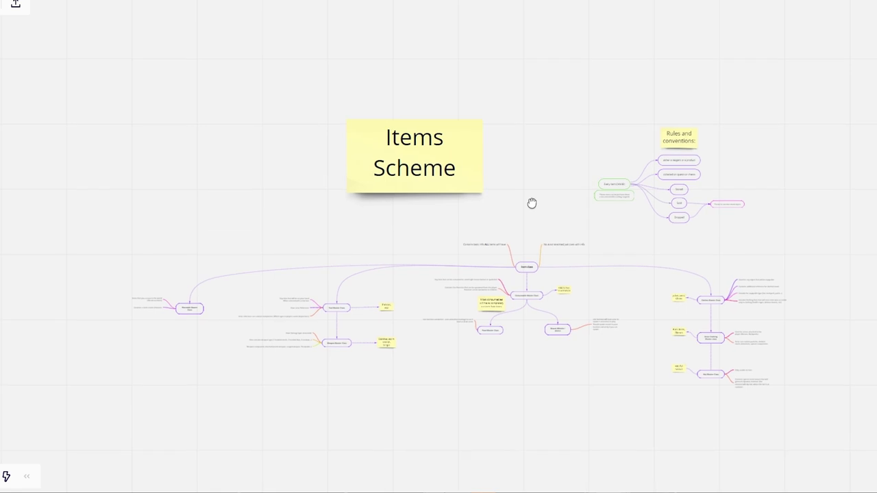
{"action": "scroll", "coordinate": [525, 248], "scroll_direction": "up", "scroll_amount": 4}
{"action": "scroll", "coordinate": [519, 252], "scroll_direction": "up", "scroll_amount": 5}
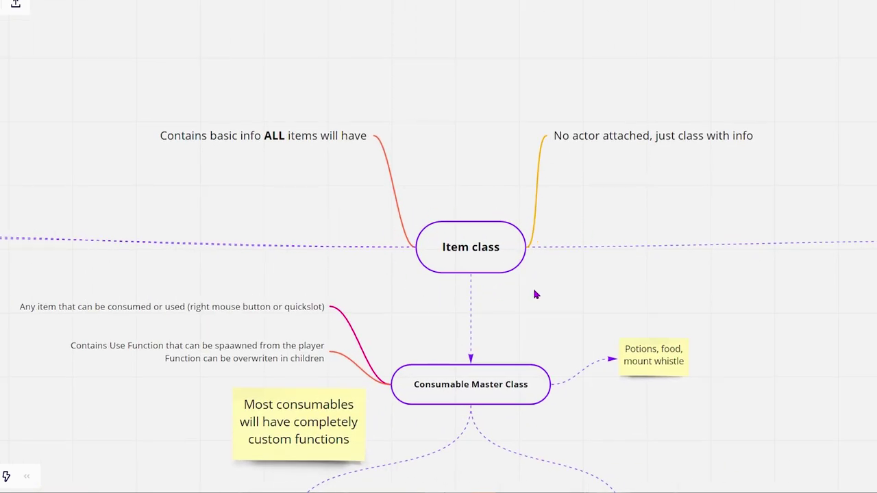
{"action": "left_click_drag", "start_coordinate": [536, 295], "coordinate": [593, 300]}
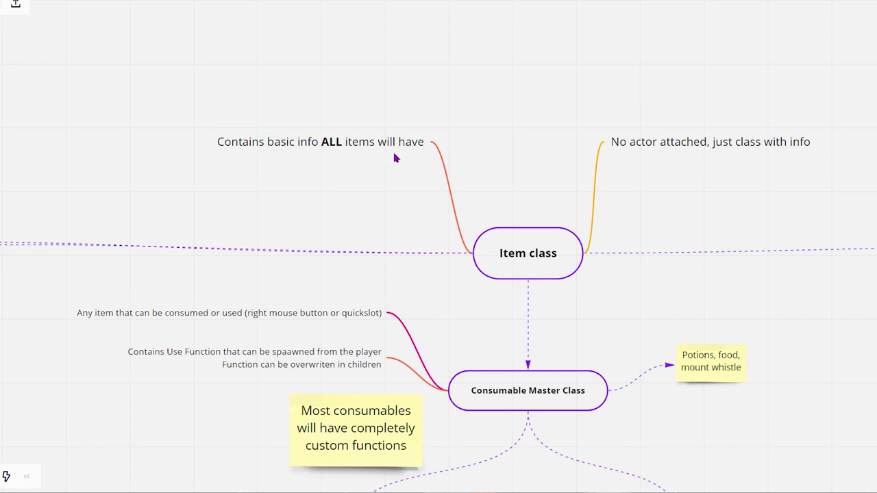
{"action": "scroll", "coordinate": [519, 239], "scroll_direction": "up", "scroll_amount": 3}
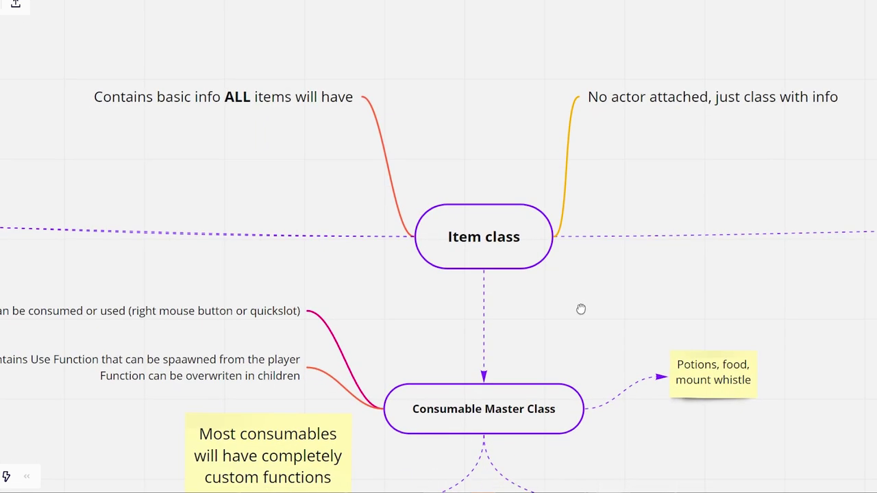
{"action": "left_click_drag", "start_coordinate": [582, 308], "coordinate": [590, 295]}
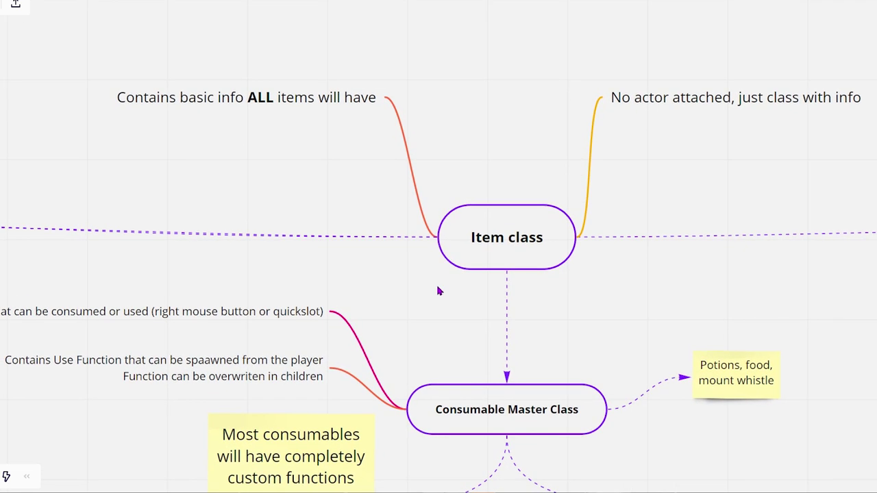
{"action": "scroll", "coordinate": [360, 216], "scroll_direction": "down", "scroll_amount": 2}
{"action": "scroll", "coordinate": [360, 216], "scroll_direction": "down", "scroll_amount": 4}
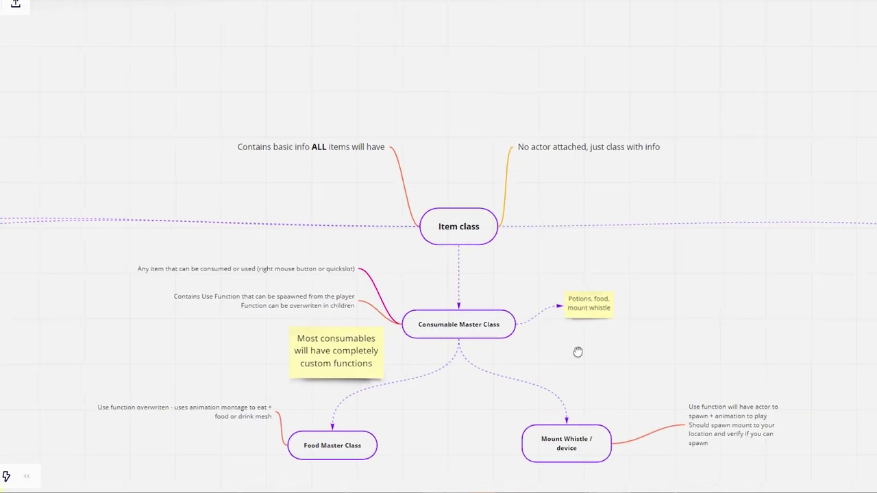
{"action": "scroll", "coordinate": [588, 299], "scroll_direction": "down", "scroll_amount": 1}
{"action": "scroll", "coordinate": [588, 293], "scroll_direction": "down", "scroll_amount": 2}
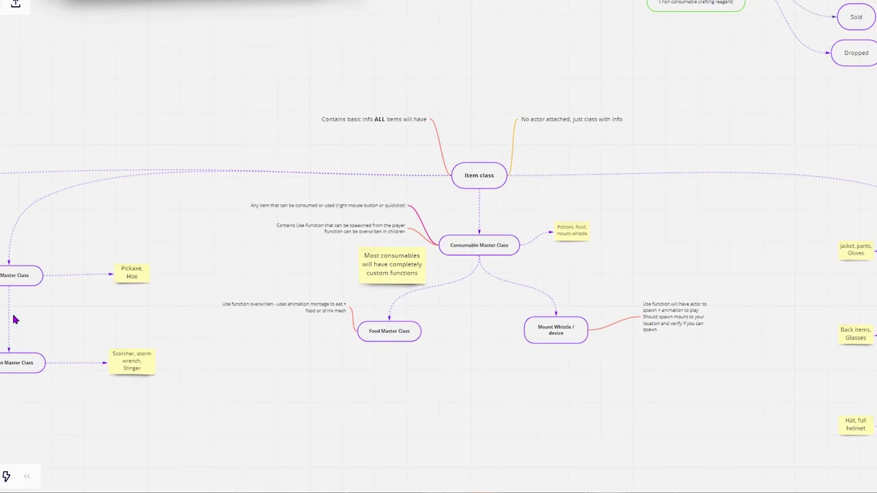
{"action": "scroll", "coordinate": [525, 377], "scroll_direction": "left", "scroll_amount": 5}
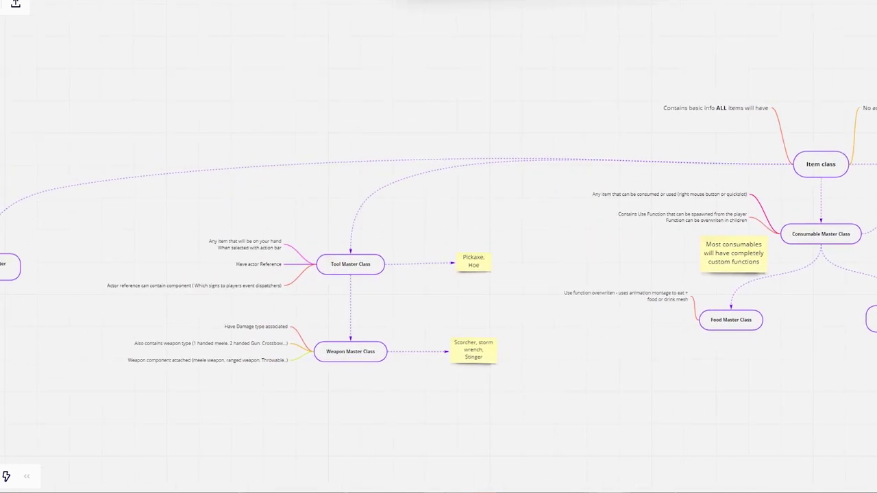
{"action": "left_click_drag", "start_coordinate": [503, 223], "coordinate": [193, 208]}
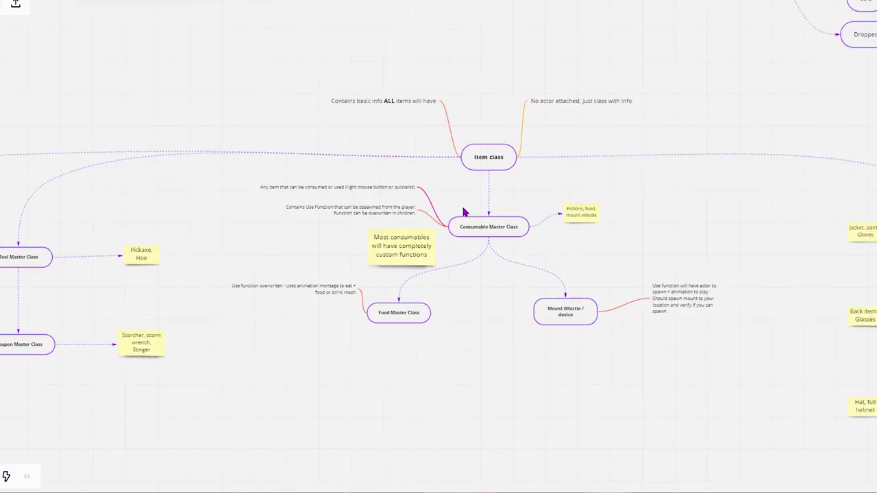
{"action": "scroll", "coordinate": [463, 213], "scroll_direction": "up", "scroll_amount": 3}
{"action": "scroll", "coordinate": [361, 264], "scroll_direction": "right", "scroll_amount": 8}
{"action": "left_click_drag", "start_coordinate": [347, 260], "coordinate": [234, 207]}
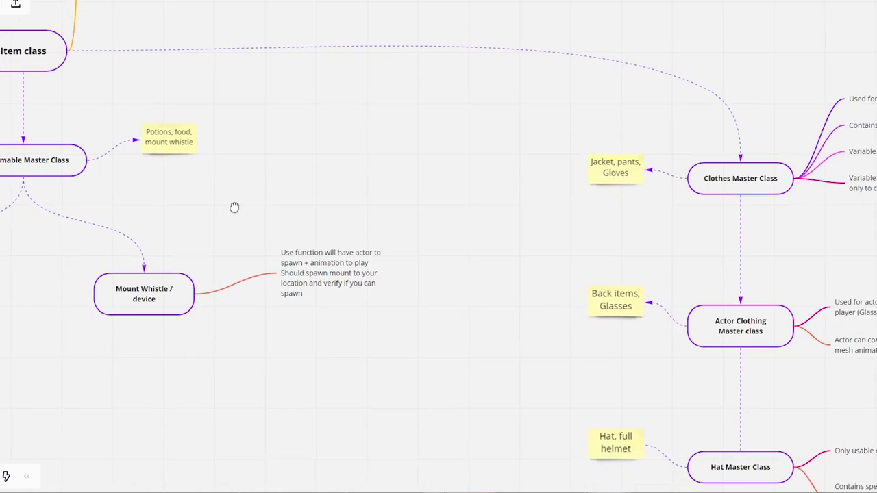
{"action": "scroll", "coordinate": [231, 203], "scroll_direction": "left", "scroll_amount": 5}
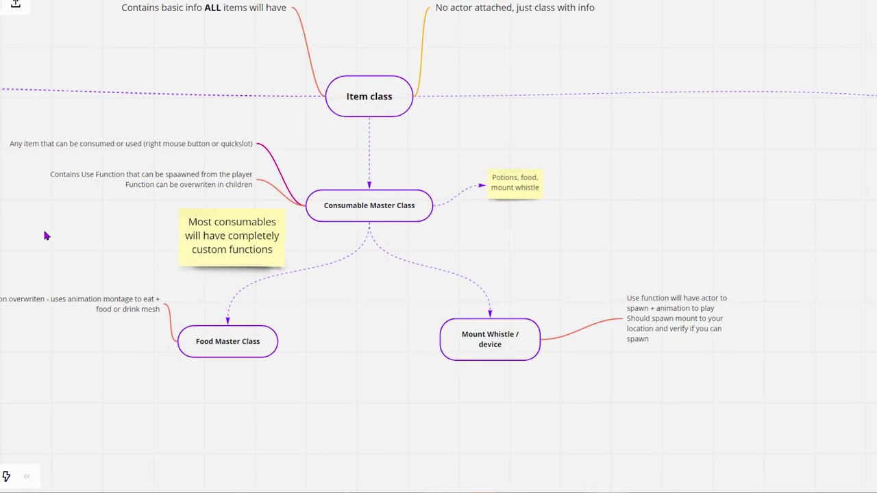
{"action": "left_click_drag", "start_coordinate": [45, 235], "coordinate": [589, 227]}
{"action": "left_click_drag", "start_coordinate": [251, 211], "coordinate": [483, 194]}
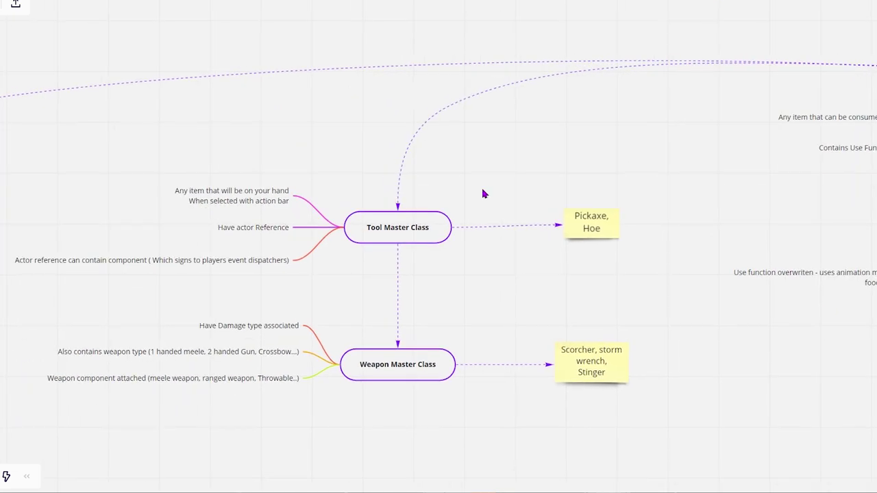
{"action": "scroll", "coordinate": [367, 245], "scroll_direction": "up", "scroll_amount": 4}
{"action": "left_click_drag", "start_coordinate": [427, 276], "coordinate": [585, 294]}
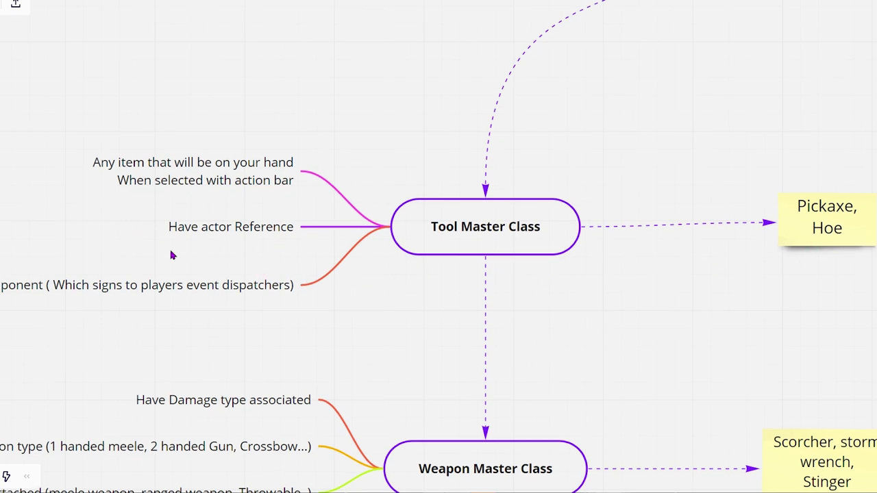
{"action": "left_click_drag", "start_coordinate": [643, 371], "coordinate": [629, 223]}
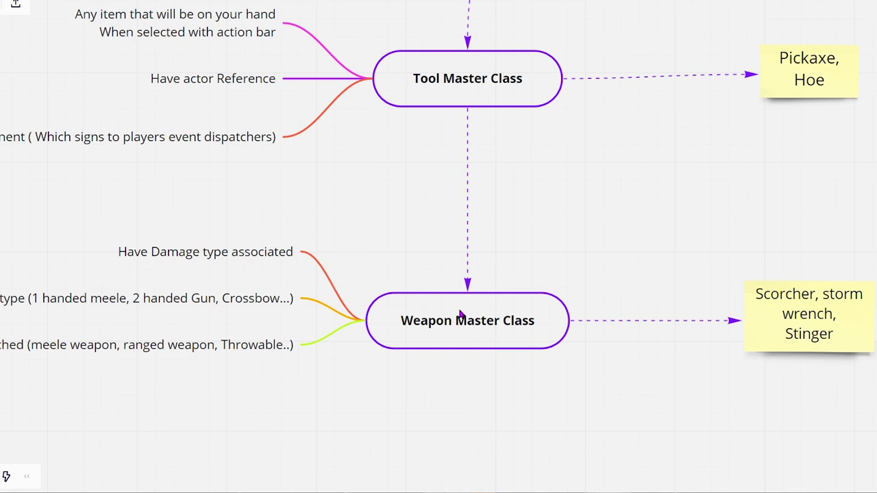
{"action": "scroll", "coordinate": [461, 313], "scroll_direction": "up", "scroll_amount": 1}
{"action": "scroll", "coordinate": [505, 392], "scroll_direction": "down", "scroll_amount": 2}
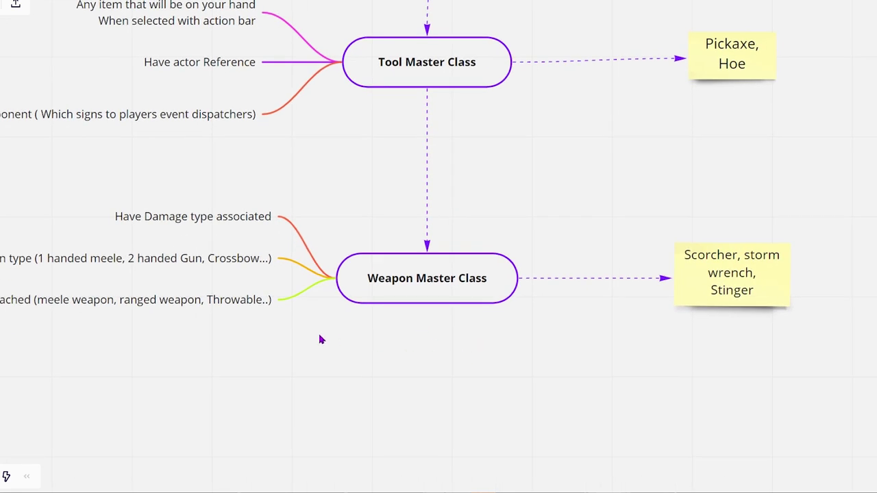
{"action": "scroll", "coordinate": [454, 340], "scroll_direction": "down", "scroll_amount": 3}
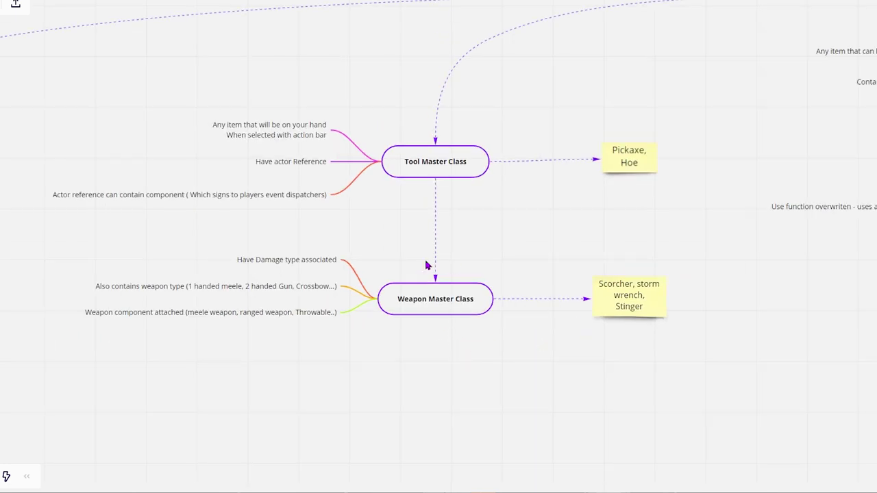
{"action": "scroll", "coordinate": [584, 239], "scroll_direction": "right", "scroll_amount": 5}
{"action": "scroll", "coordinate": [585, 239], "scroll_direction": "up", "scroll_amount": 3}
{"action": "scroll", "coordinate": [671, 226], "scroll_direction": "left", "scroll_amount": 5}
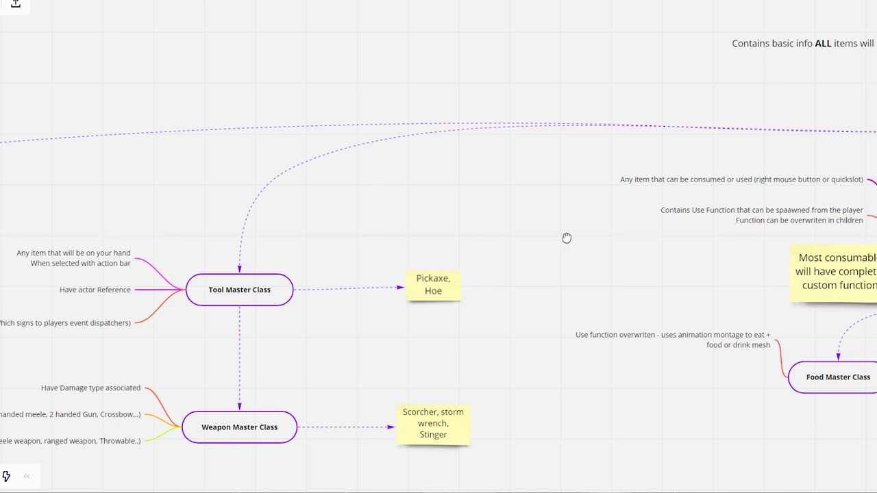
{"action": "scroll", "coordinate": [567, 237], "scroll_direction": "left", "scroll_amount": 3}
{"action": "scroll", "coordinate": [478, 287], "scroll_direction": "down", "scroll_amount": 3}
{"action": "scroll", "coordinate": [477, 286], "scroll_direction": "left", "scroll_amount": 3}
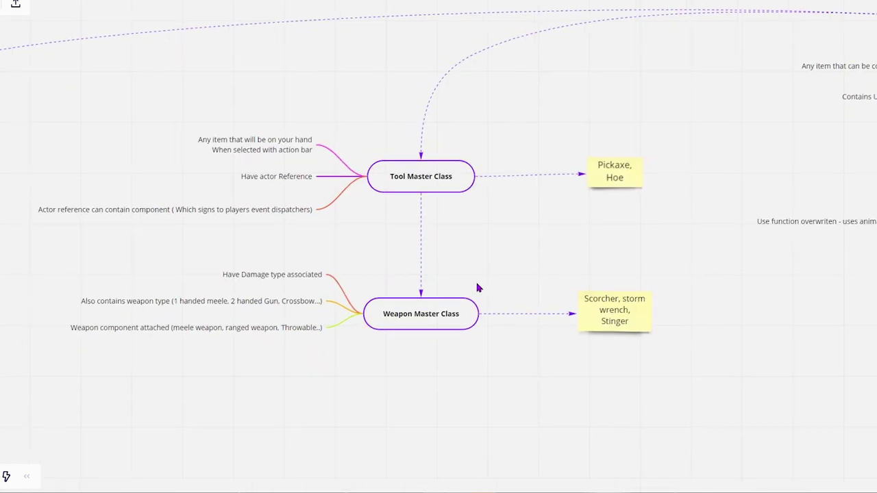
{"action": "scroll", "coordinate": [417, 302], "scroll_direction": "right", "scroll_amount": 8}
{"action": "scroll", "coordinate": [613, 291], "scroll_direction": "up", "scroll_amount": 3}
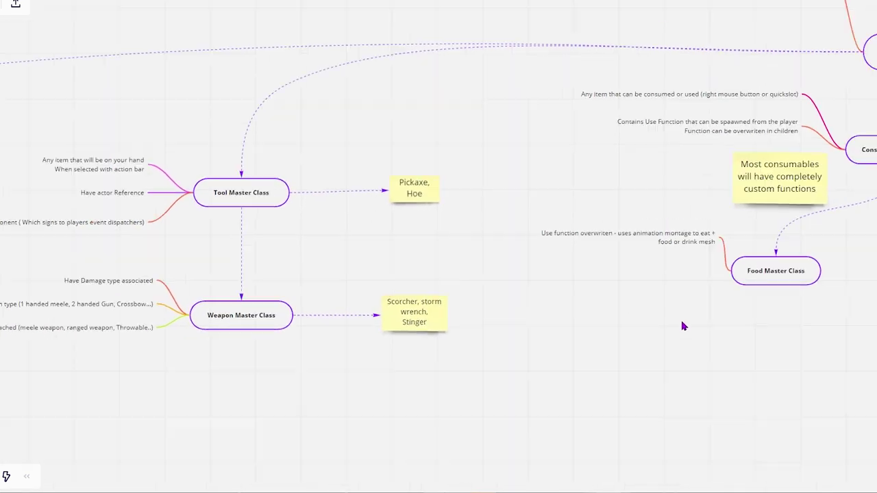
{"action": "scroll", "coordinate": [723, 302], "scroll_direction": "left", "scroll_amount": 1}
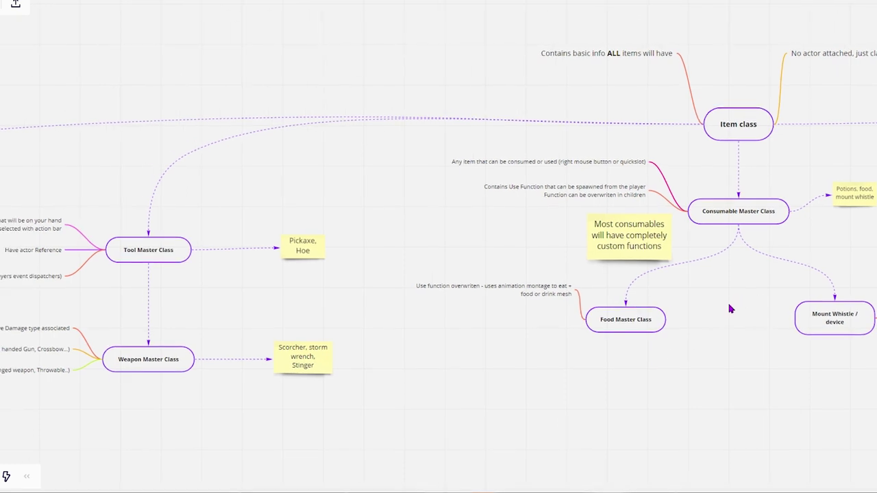
{"action": "scroll", "coordinate": [728, 300], "scroll_direction": "down", "scroll_amount": 3}
{"action": "scroll", "coordinate": [466, 359], "scroll_direction": "right", "scroll_amount": 5}
{"action": "scroll", "coordinate": [521, 288], "scroll_direction": "up", "scroll_amount": 3}
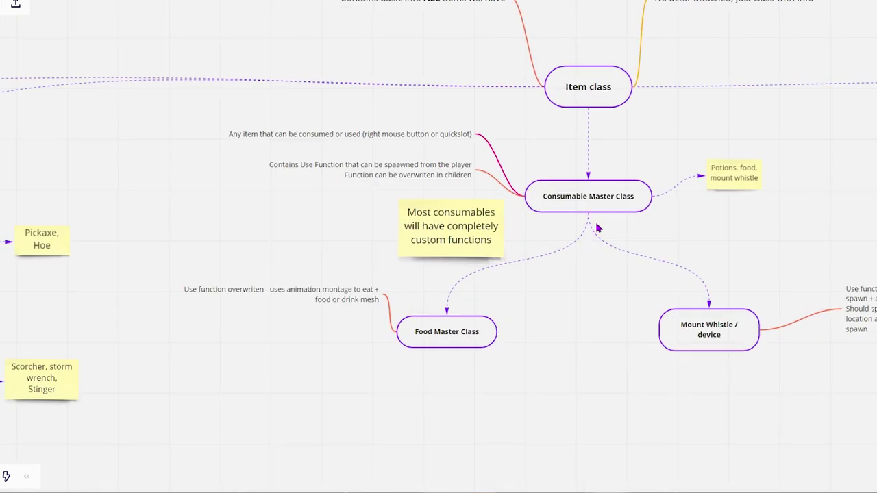
{"action": "scroll", "coordinate": [626, 231], "scroll_direction": "right", "scroll_amount": 1}
{"action": "scroll", "coordinate": [584, 231], "scroll_direction": "up", "scroll_amount": 2}
{"action": "scroll", "coordinate": [703, 251], "scroll_direction": "down", "scroll_amount": 3}
{"action": "scroll", "coordinate": [715, 254], "scroll_direction": "right", "scroll_amount": 5}
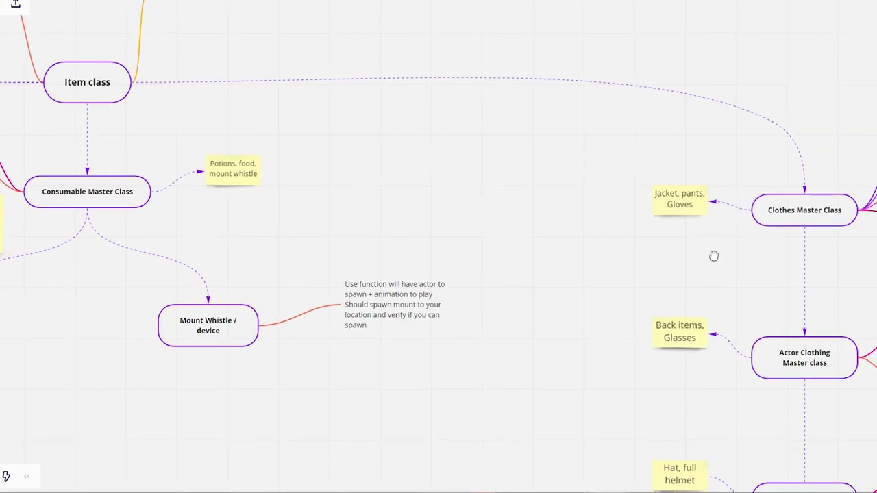
{"action": "scroll", "coordinate": [542, 237], "scroll_direction": "up", "scroll_amount": 2}
{"action": "scroll", "coordinate": [480, 246], "scroll_direction": "right", "scroll_amount": 2}
{"action": "scroll", "coordinate": [430, 253], "scroll_direction": "down", "scroll_amount": 1}
{"action": "scroll", "coordinate": [431, 252], "scroll_direction": "down", "scroll_amount": 2}
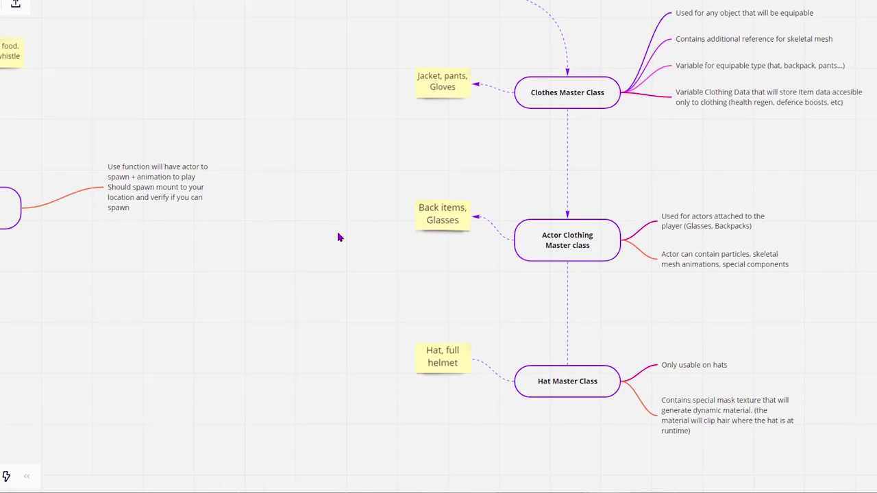
{"action": "scroll", "coordinate": [322, 254], "scroll_direction": "down", "scroll_amount": 2}
{"action": "scroll", "coordinate": [342, 318], "scroll_direction": "down", "scroll_amount": 1}
{"action": "scroll", "coordinate": [341, 318], "scroll_direction": "left", "scroll_amount": 5}
{"action": "scroll", "coordinate": [372, 361], "scroll_direction": "down", "scroll_amount": 2}
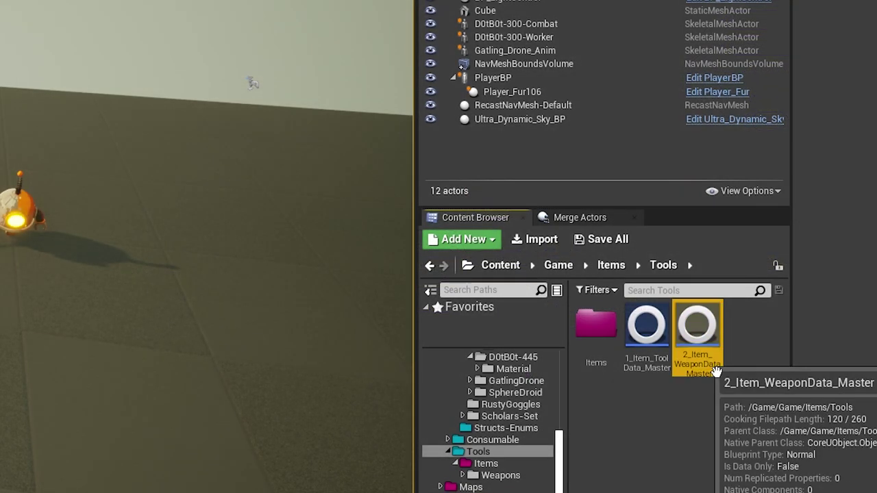
Create a child blueprint of 2_Item_WeaponData_Master and set its Item Name to 'new cool weapon'.
{"action": "right_click", "coordinate": [716, 371]}
{"action": "left_click", "coordinate": [808, 10]}
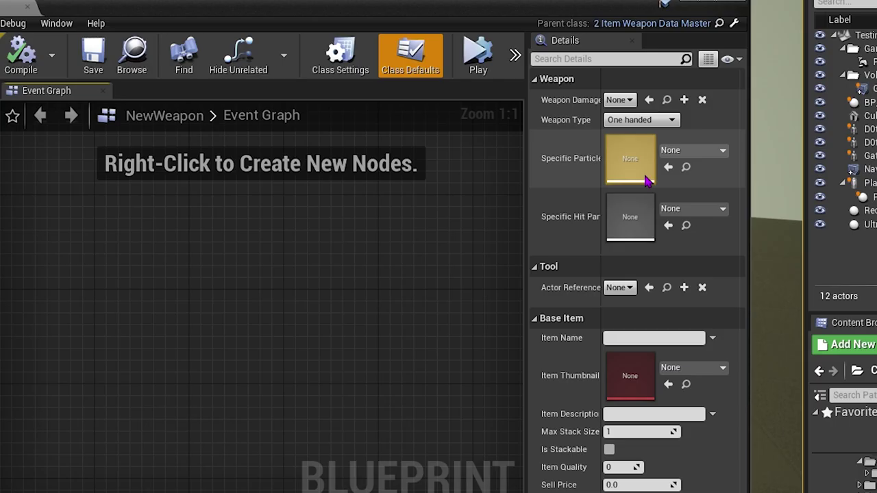
{"action": "left_click", "coordinate": [535, 79]}
{"action": "left_click", "coordinate": [534, 100]}
{"action": "left_click", "coordinate": [655, 142]}
{"action": "type", "text": "new cool weapon"}
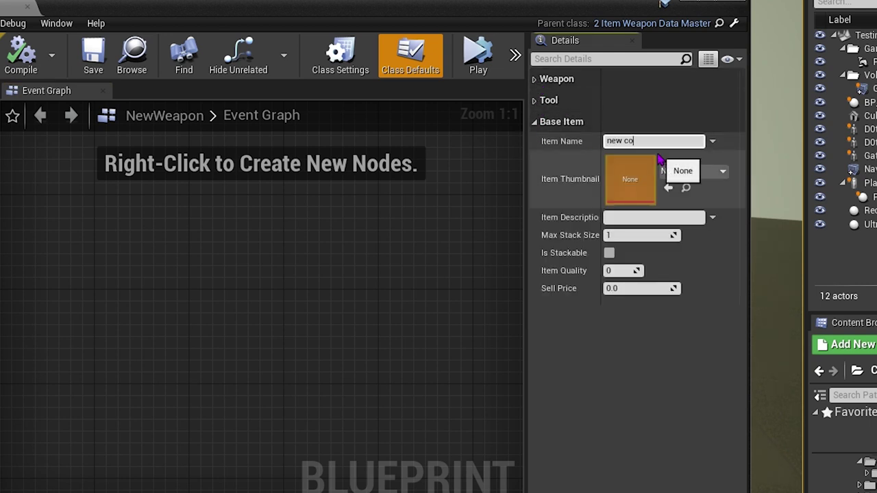
Set the item thumbnail to Scorcher_icon and confirm the description.
{"action": "left_click", "coordinate": [692, 170]}
{"action": "type", "text": "sc"}
{"action": "left_click", "coordinate": [720, 345]}
{"action": "left_click", "coordinate": [692, 171]}
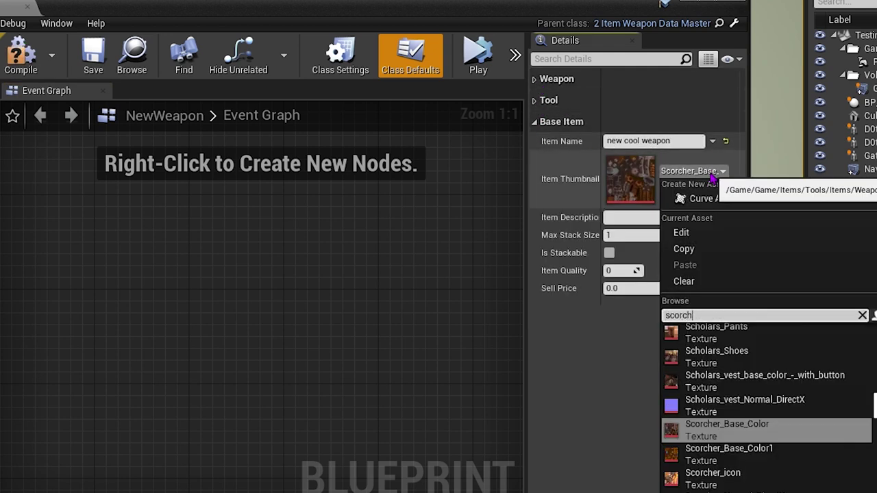
{"action": "left_click", "coordinate": [706, 472]}
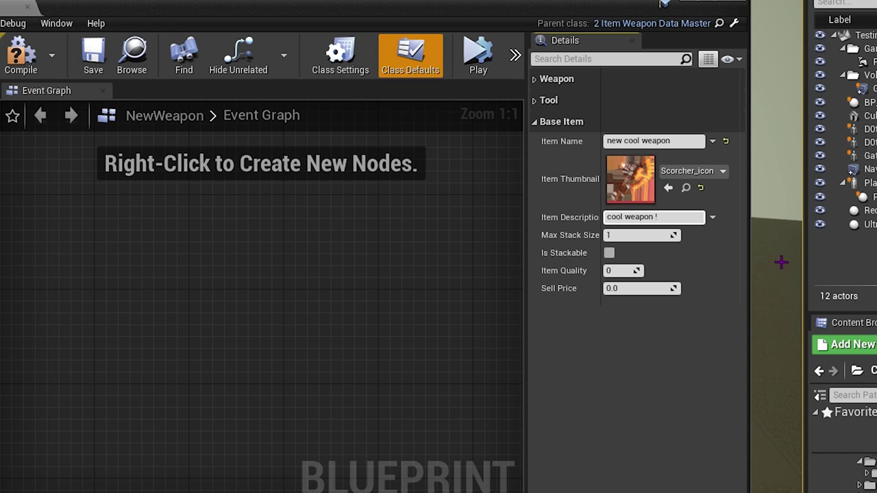
{"action": "key", "text": "Return"}
Set the actor reference to Scorcher and the weapon damage type to Scorcher_DamageType.
{"action": "left_click", "coordinate": [535, 121]}
{"action": "left_click", "coordinate": [534, 100]}
{"action": "left_click", "coordinate": [620, 121]}
{"action": "left_click", "coordinate": [647, 182]}
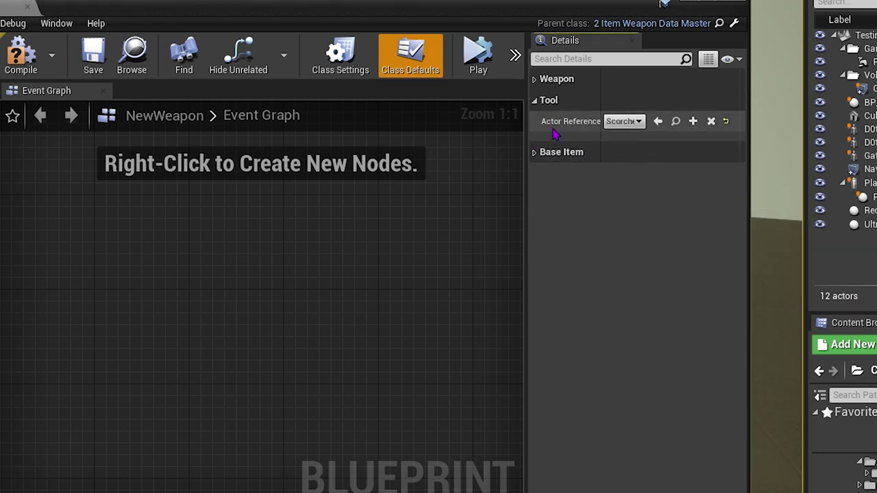
{"action": "left_click", "coordinate": [548, 100]}
{"action": "left_click", "coordinate": [557, 78]}
{"action": "left_click", "coordinate": [617, 98]}
{"action": "left_click", "coordinate": [637, 145]}
{"action": "left_click_drag", "start_coordinate": [527, 137], "coordinate": [432, 137]}
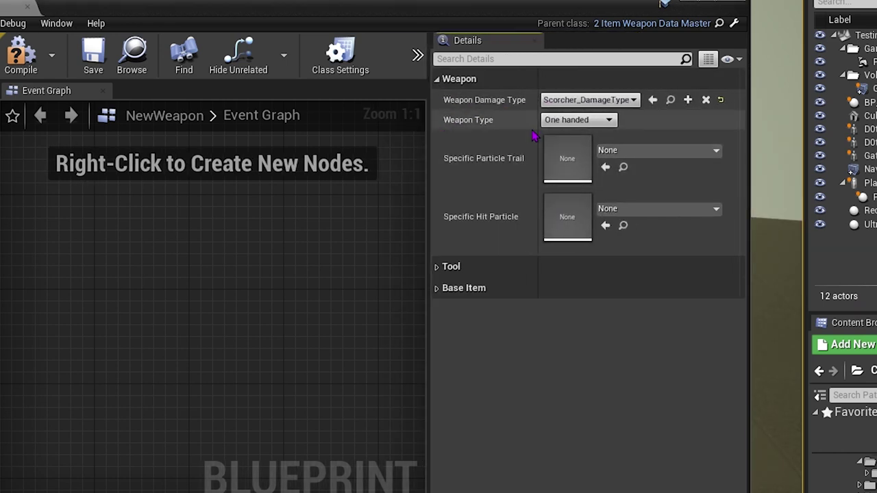
Keep the weapon type One handed and try Glasses as the clothing type.
{"action": "left_click", "coordinate": [579, 120]}
{"action": "left_click", "coordinate": [605, 168]}
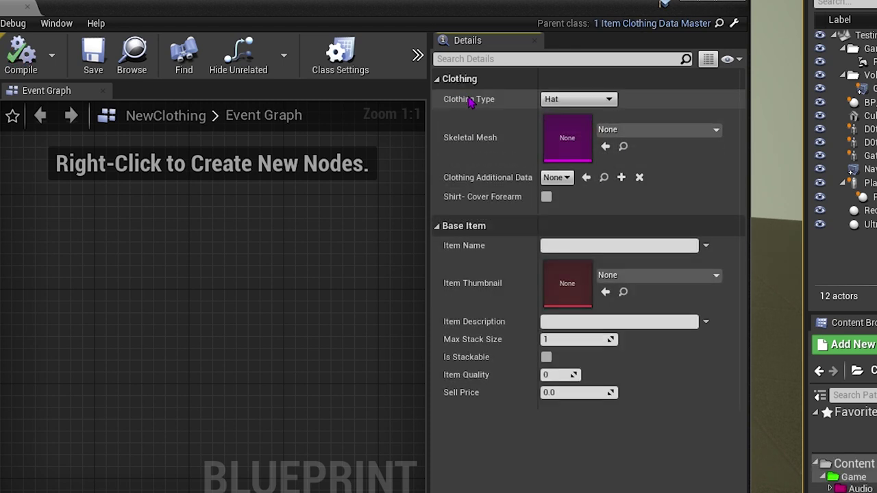
{"action": "left_click", "coordinate": [561, 101]}
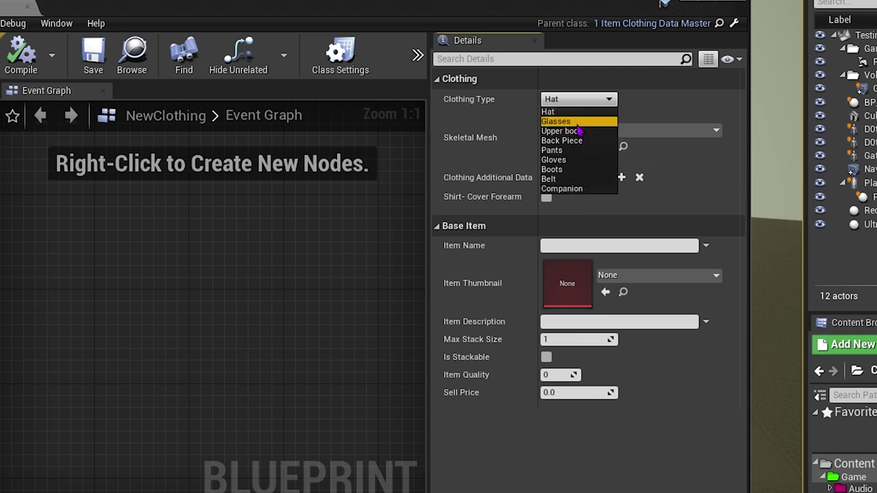
{"action": "left_click", "coordinate": [556, 121]}
Assign the Scholars_vest_-_Shoes skeletal mesh, set clothing type Boots, and leave additional data None.
{"action": "left_click", "coordinate": [627, 130]}
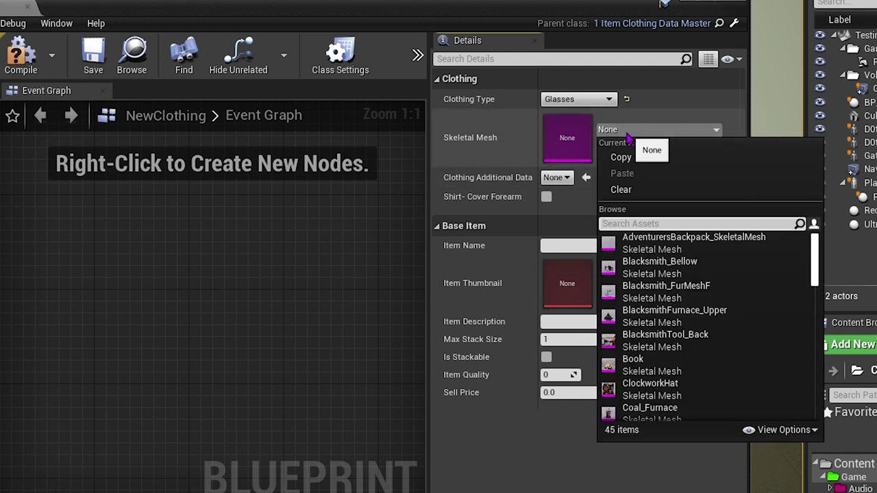
{"action": "type", "text": "boo"}
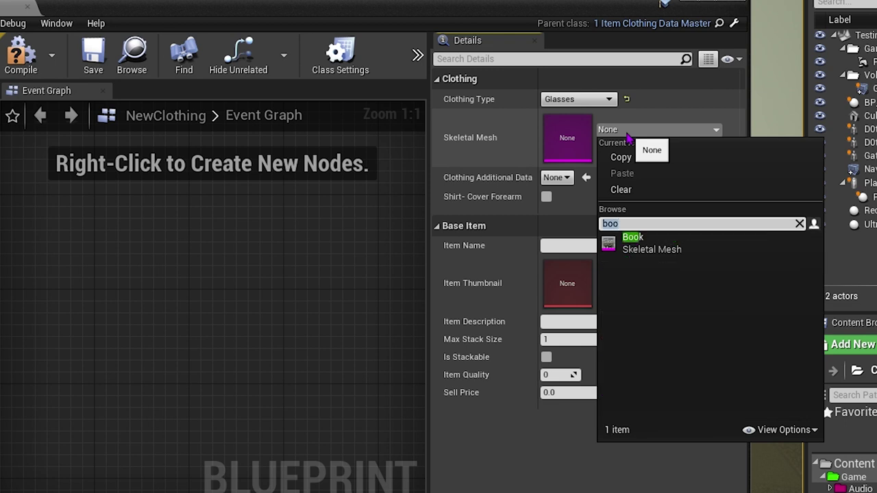
{"action": "left_click", "coordinate": [685, 249]}
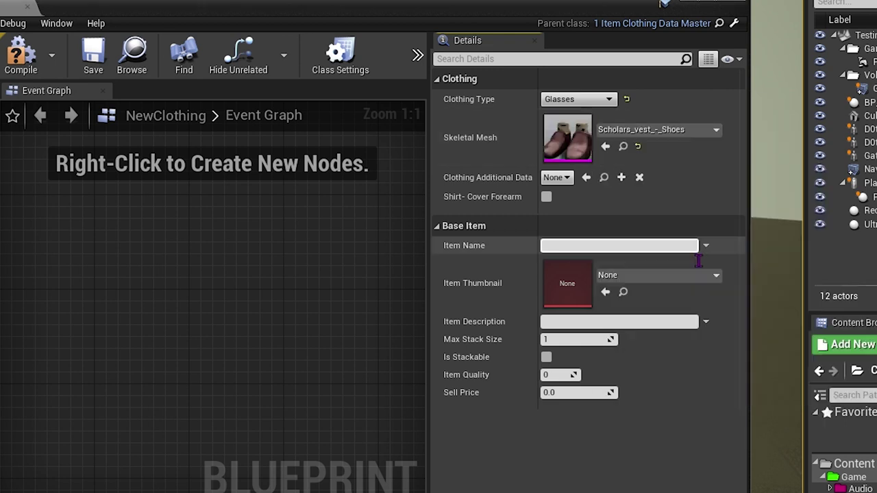
{"action": "left_click", "coordinate": [580, 102]}
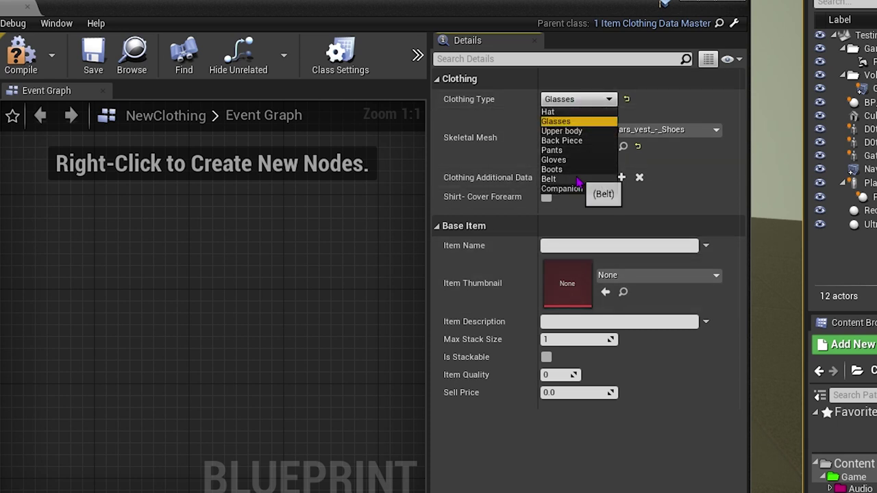
{"action": "left_click", "coordinate": [559, 171]}
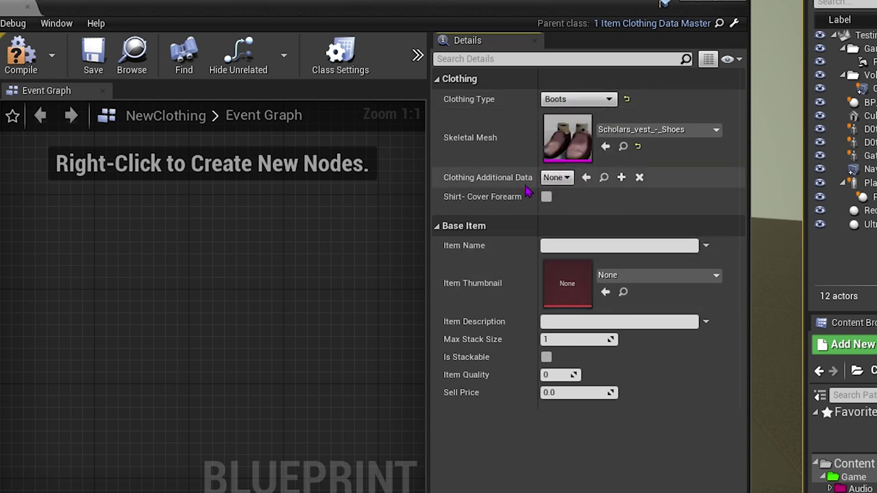
{"action": "left_click", "coordinate": [565, 179]}
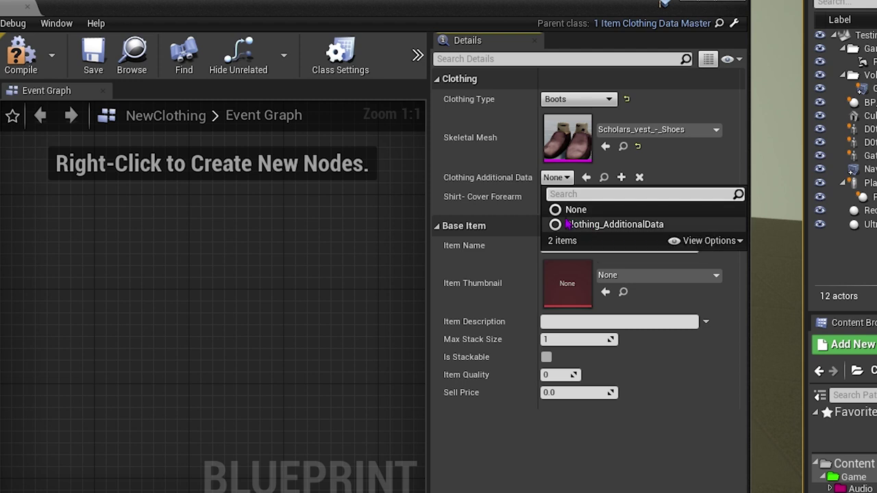
{"action": "left_click", "coordinate": [555, 178]}
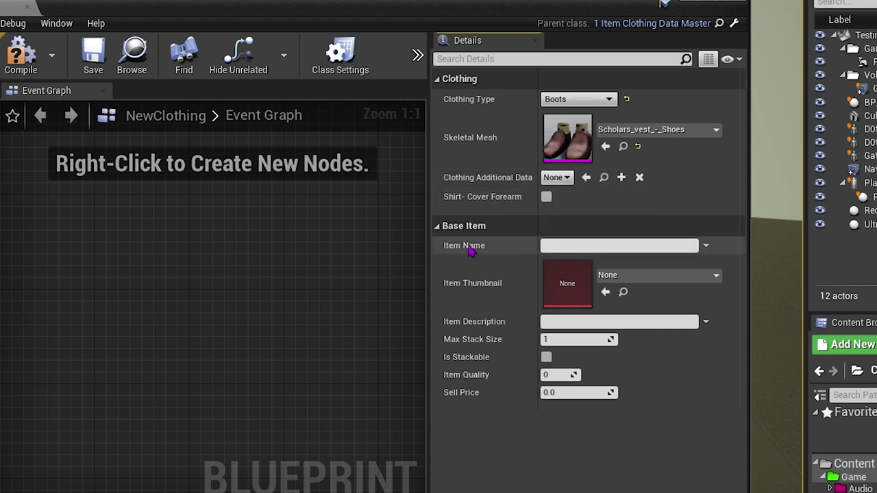
{"action": "left_click", "coordinate": [562, 248]}
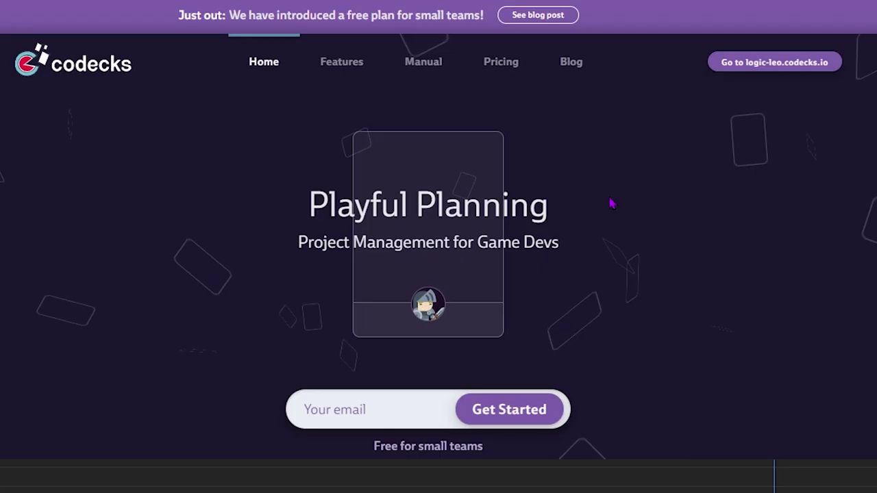
Go to the project's decks and browse the Art deck's cards.
{"action": "scroll", "coordinate": [595, 197], "scroll_direction": "down", "scroll_amount": 7}
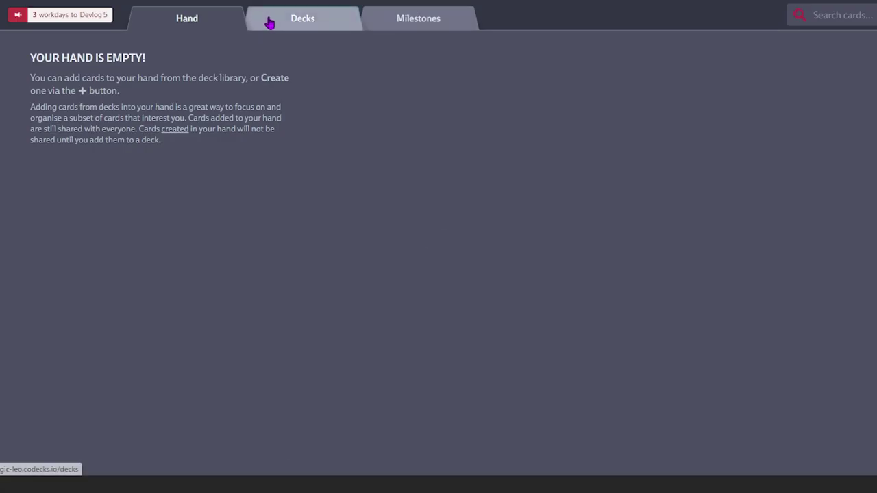
{"action": "left_click", "coordinate": [268, 24]}
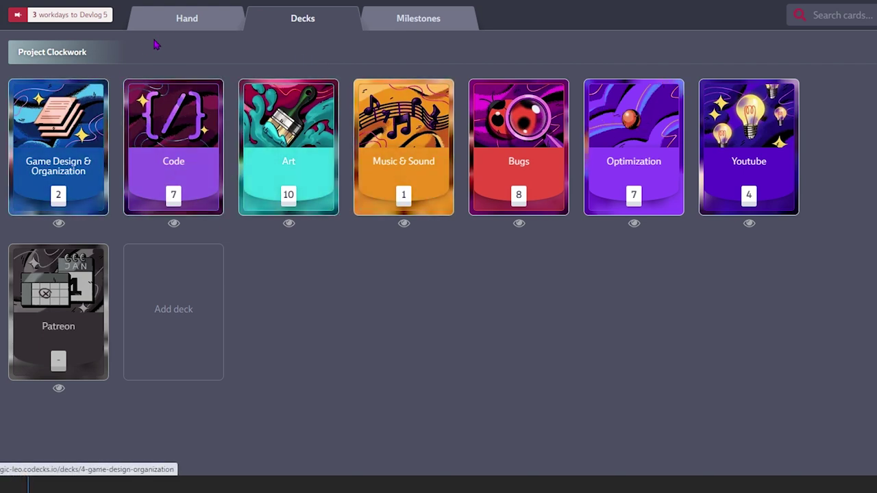
{"action": "left_click", "coordinate": [289, 143]}
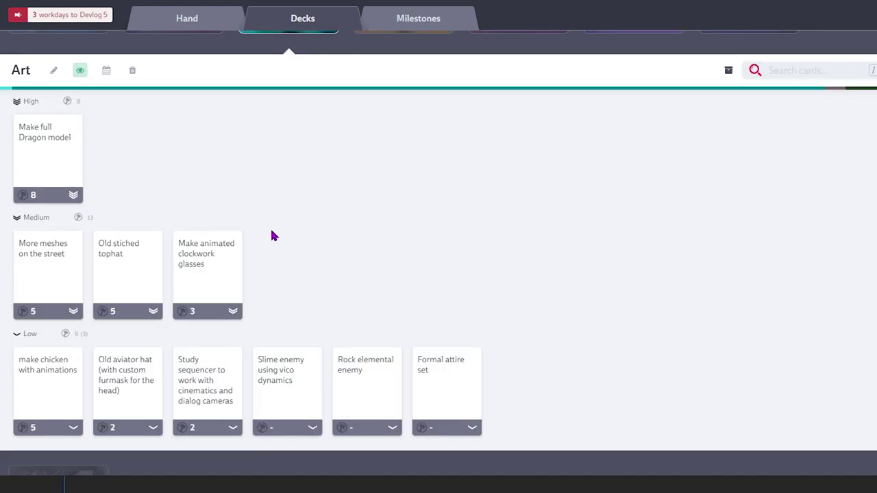
{"action": "scroll", "coordinate": [270, 227], "scroll_direction": "down", "scroll_amount": 1}
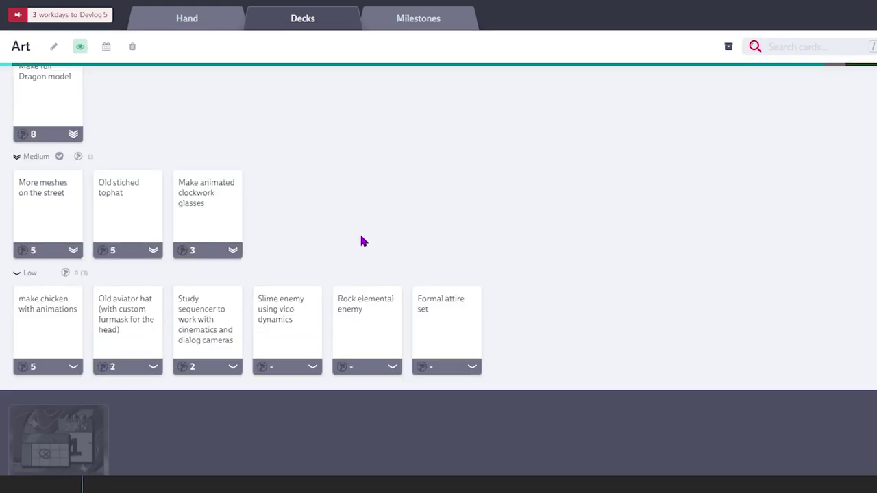
{"action": "scroll", "coordinate": [362, 241], "scroll_direction": "down", "scroll_amount": 1}
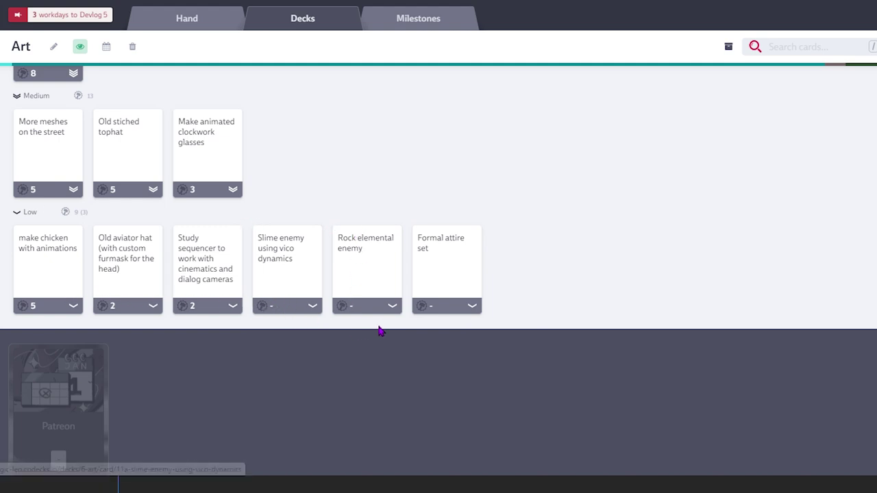
{"action": "scroll", "coordinate": [472, 284], "scroll_direction": "down", "scroll_amount": 1}
{"action": "scroll", "coordinate": [415, 266], "scroll_direction": "up", "scroll_amount": 4}
{"action": "scroll", "coordinate": [414, 266], "scroll_direction": "up", "scroll_amount": 2}
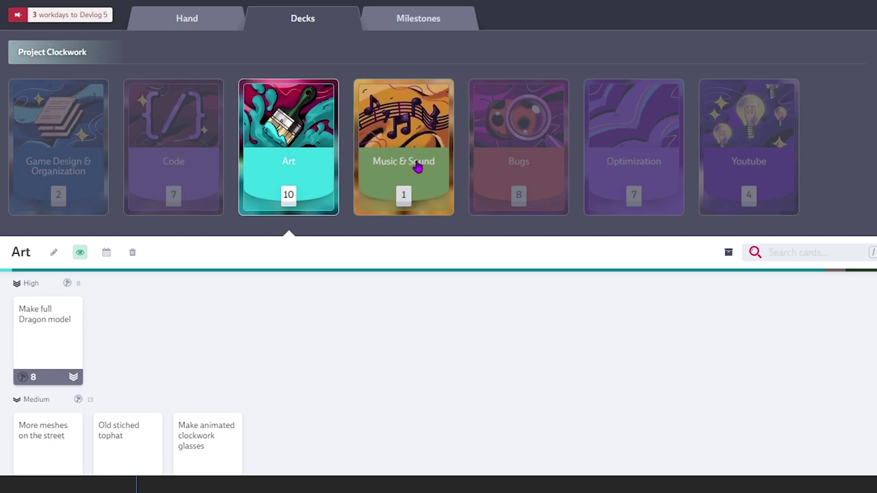
Move the Code deck's Rotate Object Material card into the Hand, then return to Decks.
{"action": "left_click", "coordinate": [173, 144]}
{"action": "scroll", "coordinate": [203, 272], "scroll_direction": "down", "scroll_amount": 2}
{"action": "scroll", "coordinate": [236, 281], "scroll_direction": "down", "scroll_amount": 2}
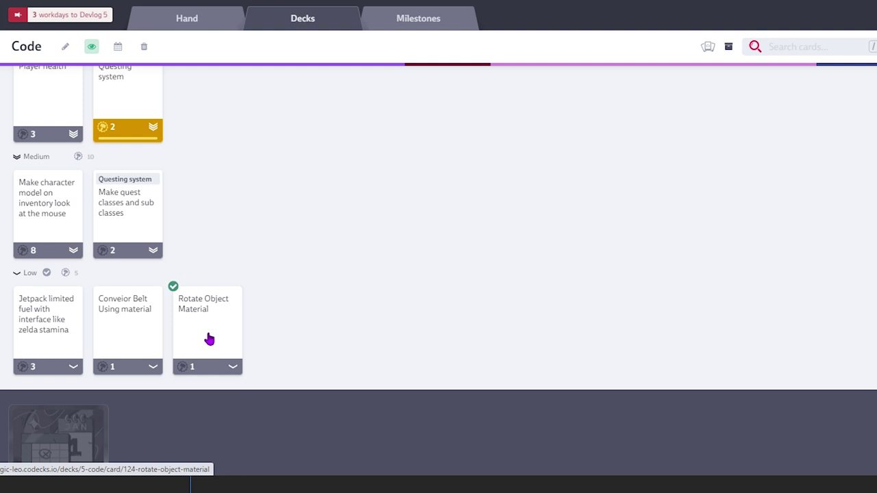
{"action": "scroll", "coordinate": [248, 353], "scroll_direction": "up", "scroll_amount": 3}
{"action": "scroll", "coordinate": [251, 354], "scroll_direction": "down", "scroll_amount": 3}
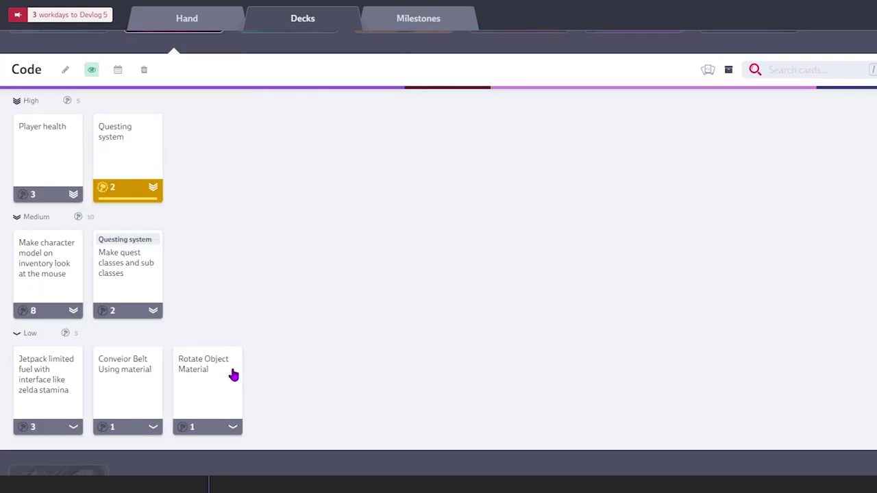
{"action": "left_click_drag", "start_coordinate": [231, 372], "coordinate": [195, 27]}
{"action": "left_click", "coordinate": [196, 22]}
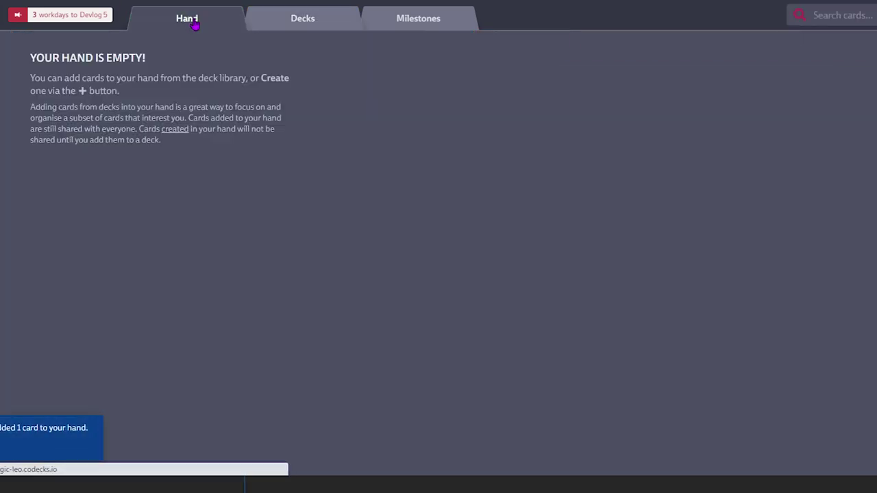
{"action": "mouse_move", "coordinate": [59, 108]}
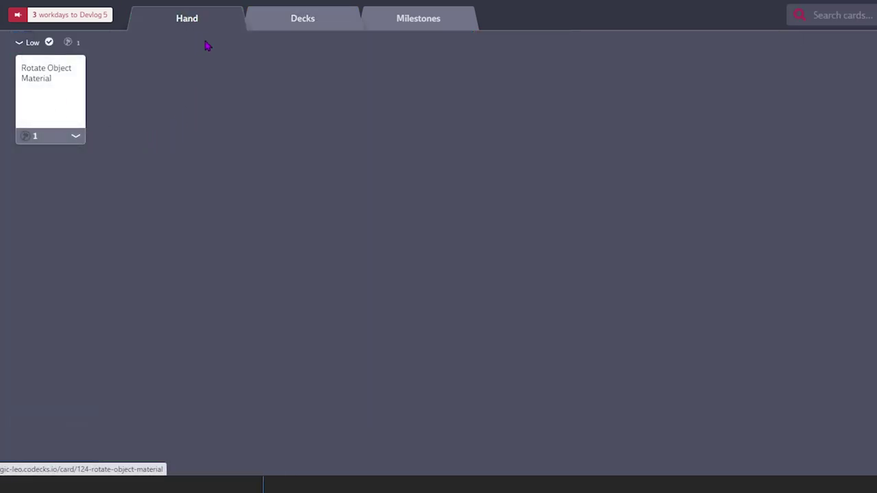
{"action": "left_click", "coordinate": [299, 26]}
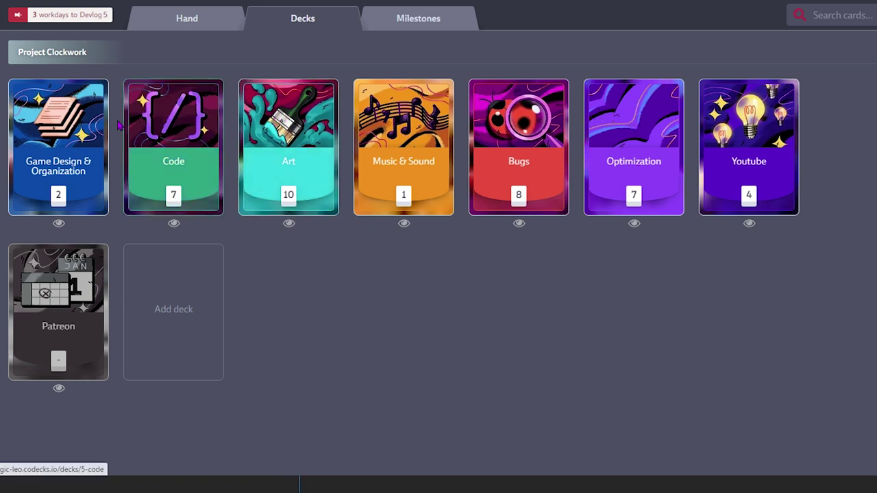
Open the Code deck in Codecks and browse its cards.
{"action": "left_click", "coordinate": [174, 164]}
{"action": "scroll", "coordinate": [320, 233], "scroll_direction": "down", "scroll_amount": 4}
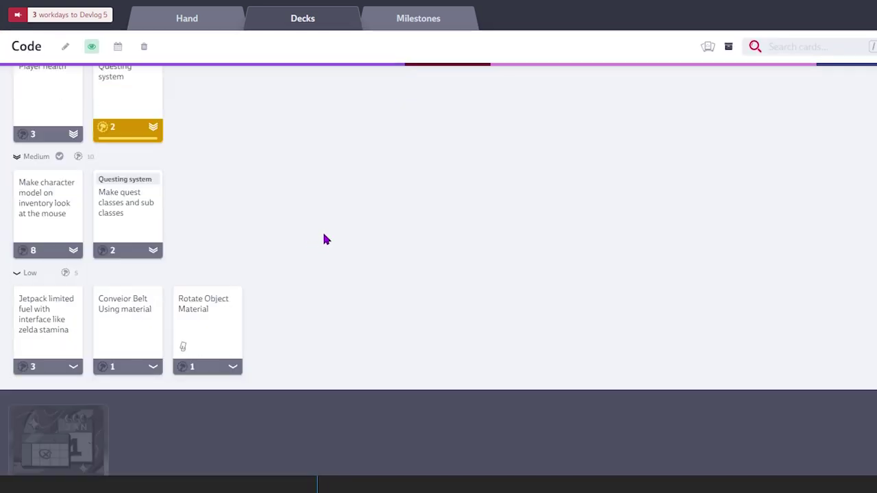
{"action": "scroll", "coordinate": [327, 240], "scroll_direction": "up", "scroll_amount": 3}
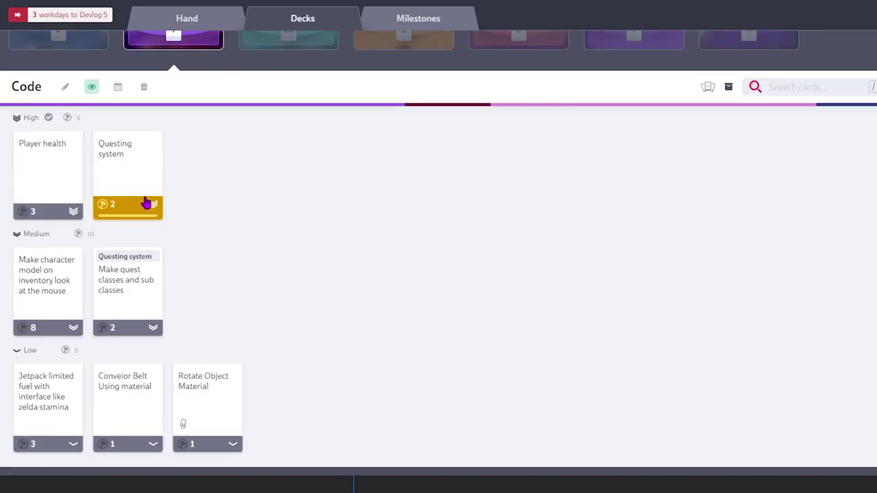
Review the Questing system card's details and its sub card, then close the panels.
{"action": "left_click", "coordinate": [129, 169]}
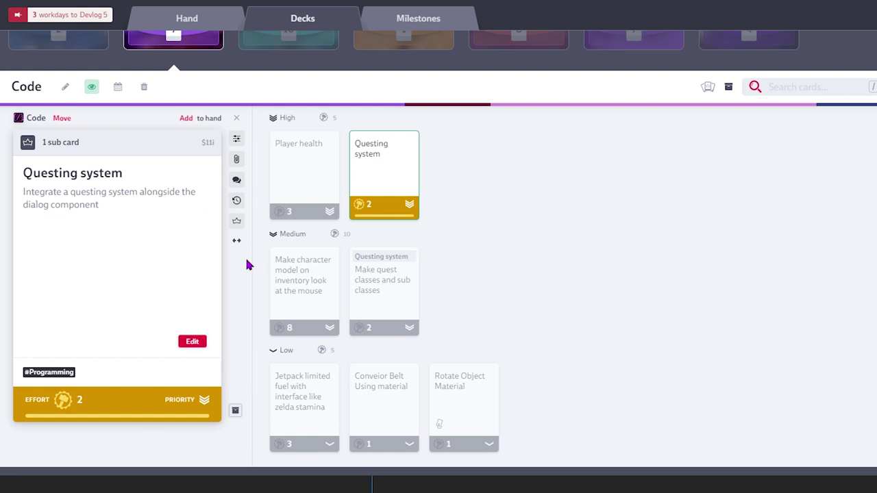
{"action": "scroll", "coordinate": [169, 281], "scroll_direction": "down", "scroll_amount": 1}
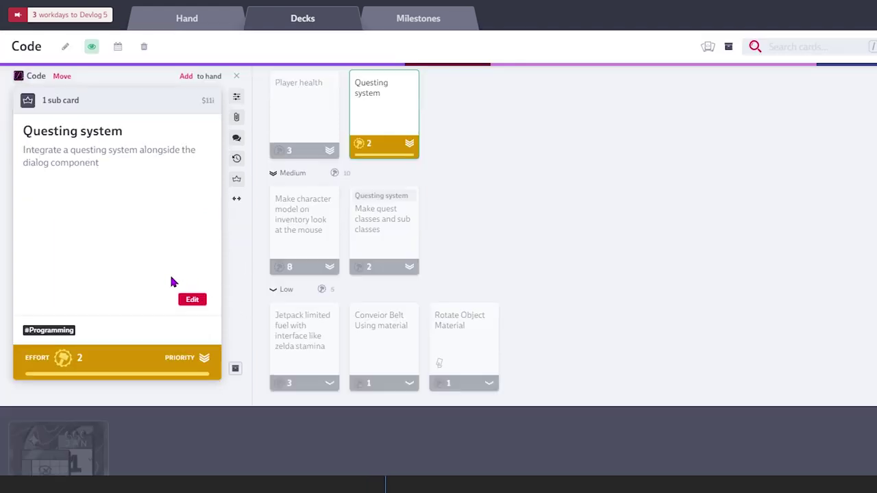
{"action": "left_click", "coordinate": [239, 183]}
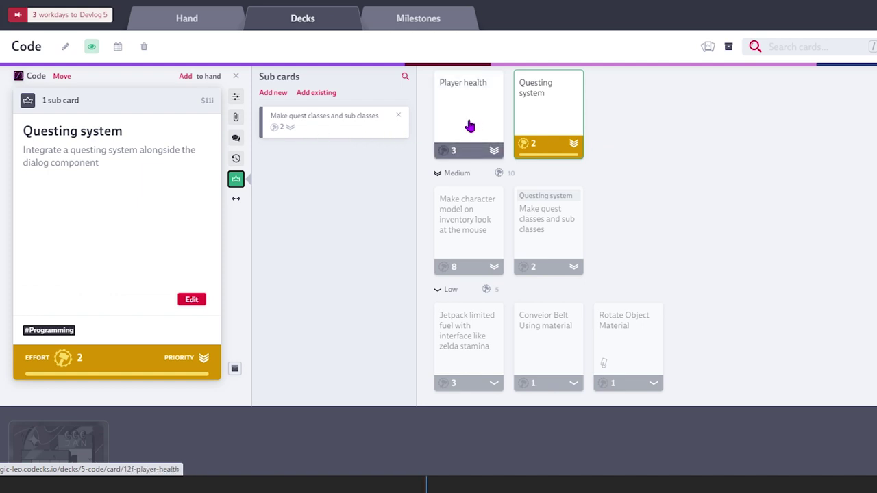
{"action": "scroll", "coordinate": [574, 254], "scroll_direction": "down", "scroll_amount": 1}
{"action": "scroll", "coordinate": [583, 254], "scroll_direction": "up", "scroll_amount": 3}
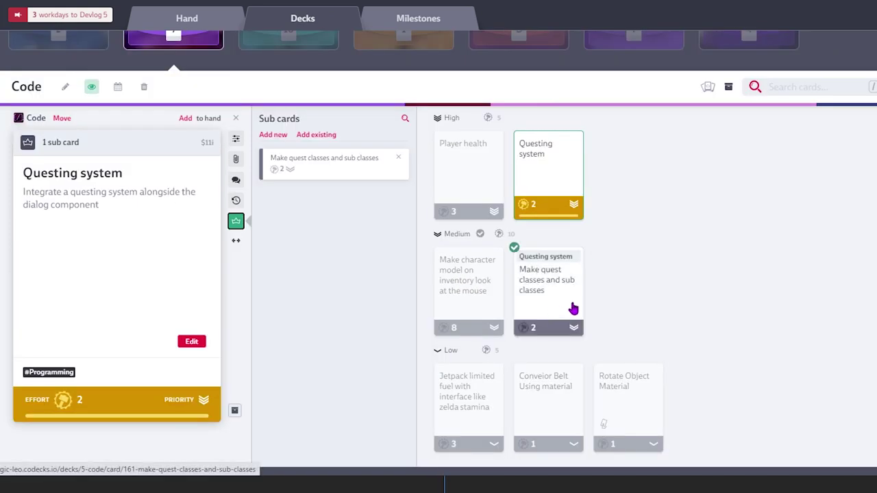
{"action": "key", "text": "Escape"}
{"action": "scroll", "coordinate": [329, 235], "scroll_direction": "up", "scroll_amount": 3}
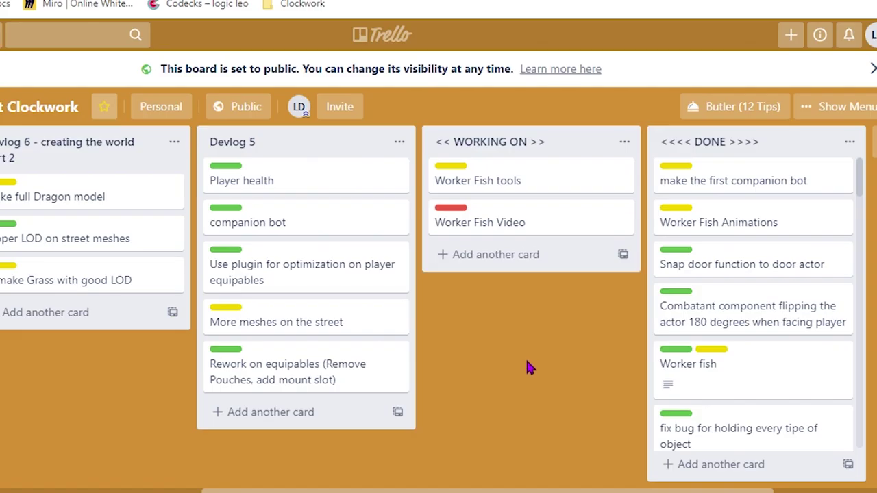
Back in Codecks, list the Code deck's cards, with Player health and Questing system marked high priority.
{"action": "left_click_drag", "start_coordinate": [497, 490], "coordinate": [555, 491]}
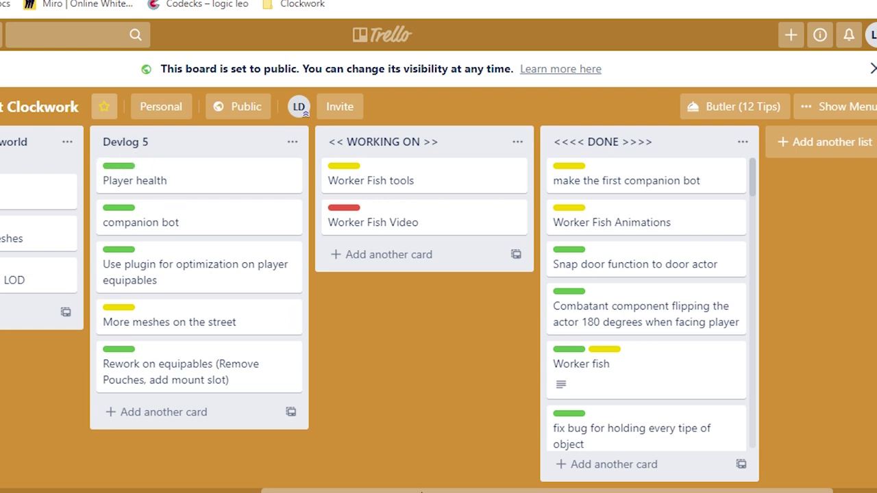
{"action": "left_click_drag", "start_coordinate": [421, 491], "coordinate": [404, 491]}
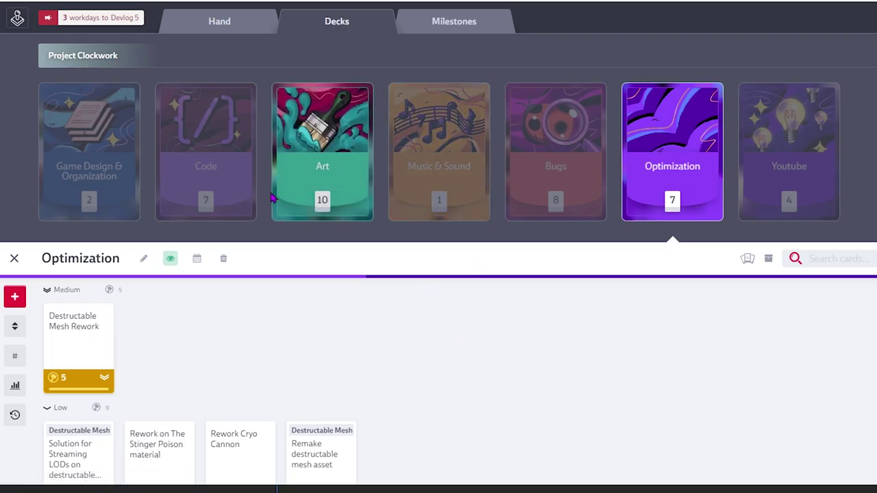
{"action": "left_click", "coordinate": [214, 159]}
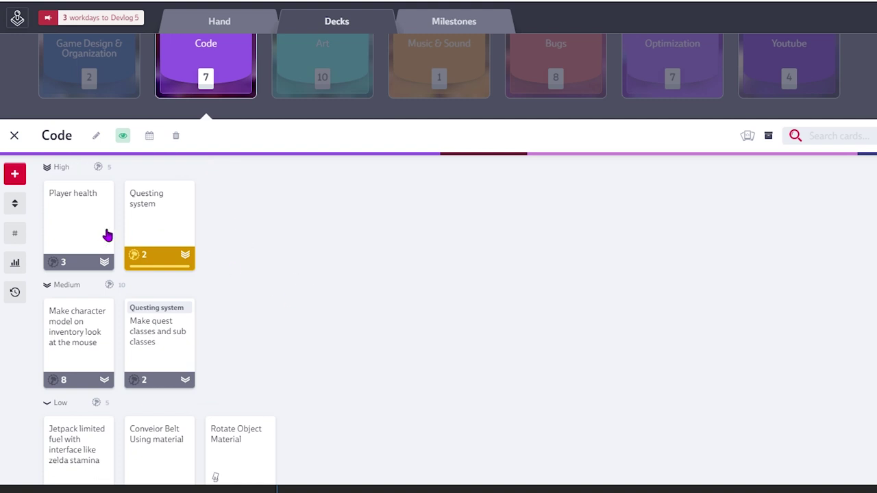
{"action": "scroll", "coordinate": [337, 270], "scroll_direction": "down", "scroll_amount": 2}
{"action": "scroll", "coordinate": [287, 315], "scroll_direction": "up", "scroll_amount": 4}
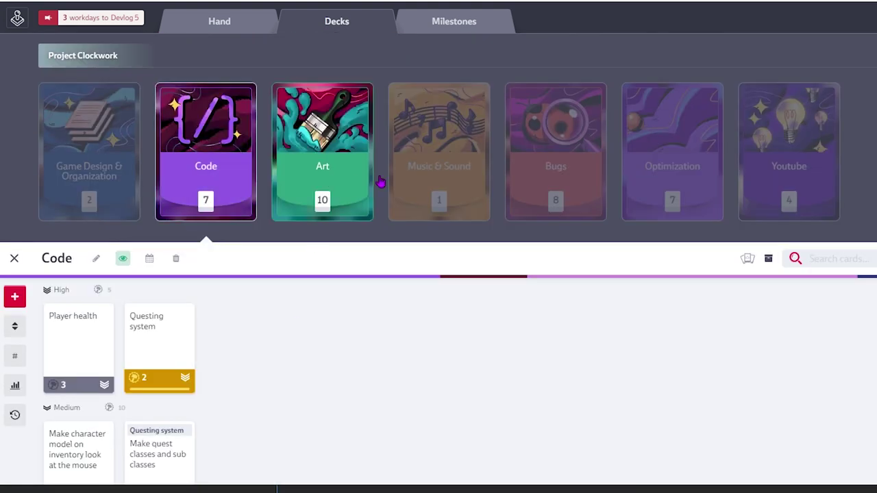
Check the stats of each upcoming milestone on the timeline, then start adding a new milestone.
{"action": "left_click", "coordinate": [455, 24]}
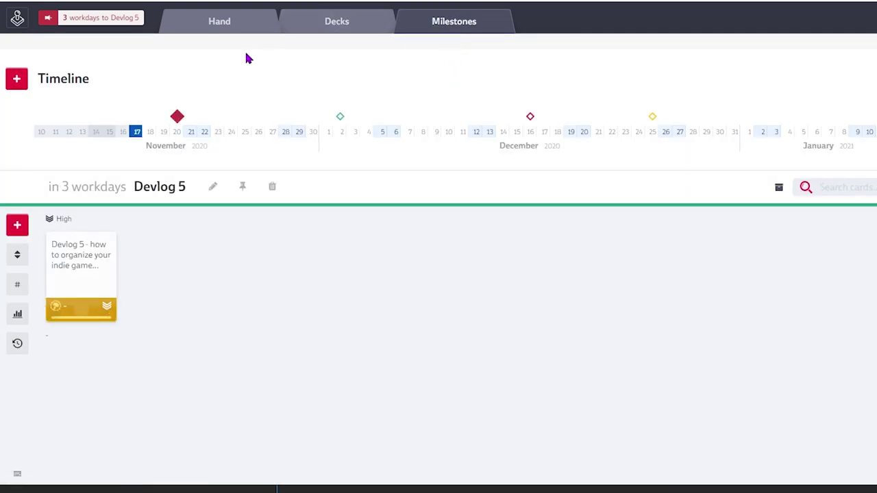
{"action": "mouse_move", "coordinate": [179, 122]}
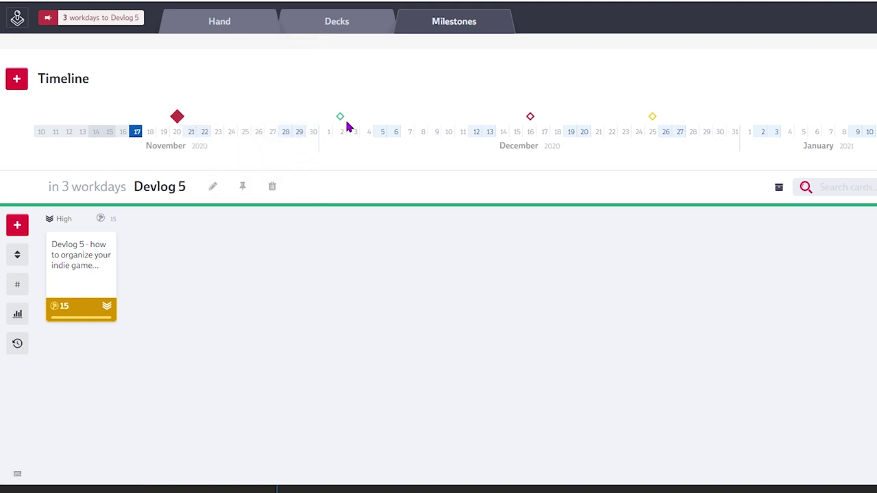
{"action": "mouse_move", "coordinate": [346, 125]}
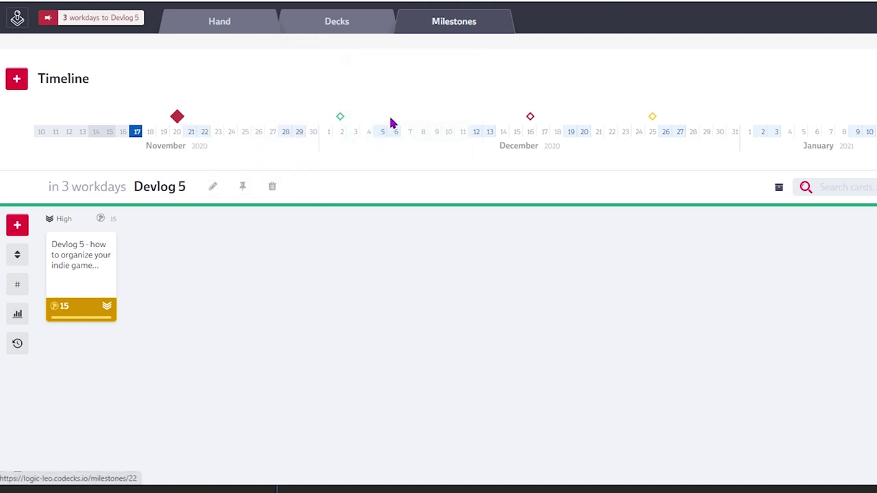
{"action": "mouse_move", "coordinate": [540, 125]}
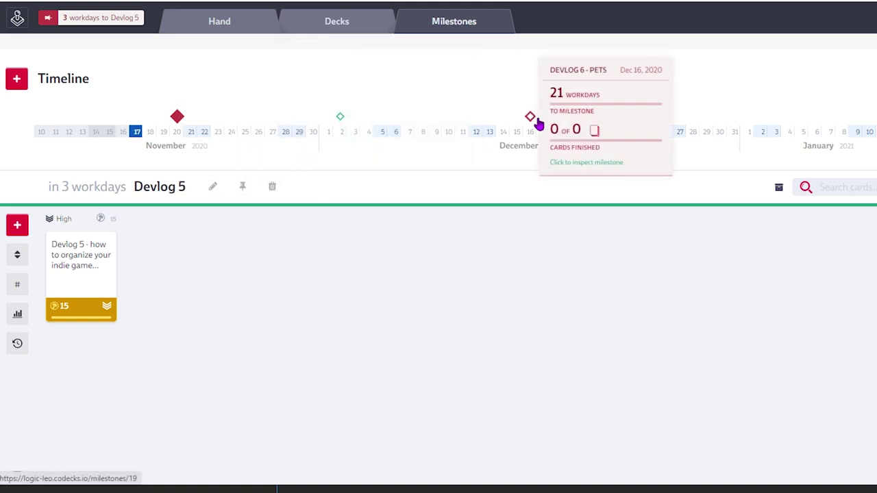
{"action": "mouse_move", "coordinate": [659, 123]}
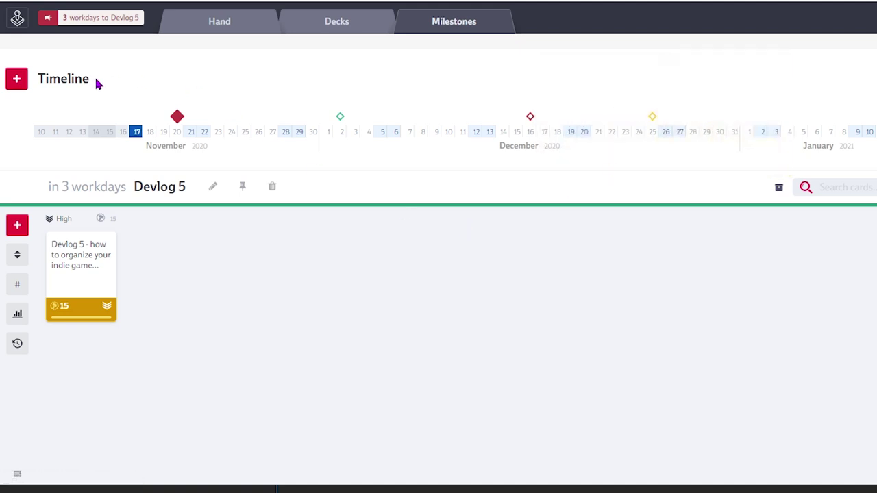
{"action": "left_click", "coordinate": [17, 79]}
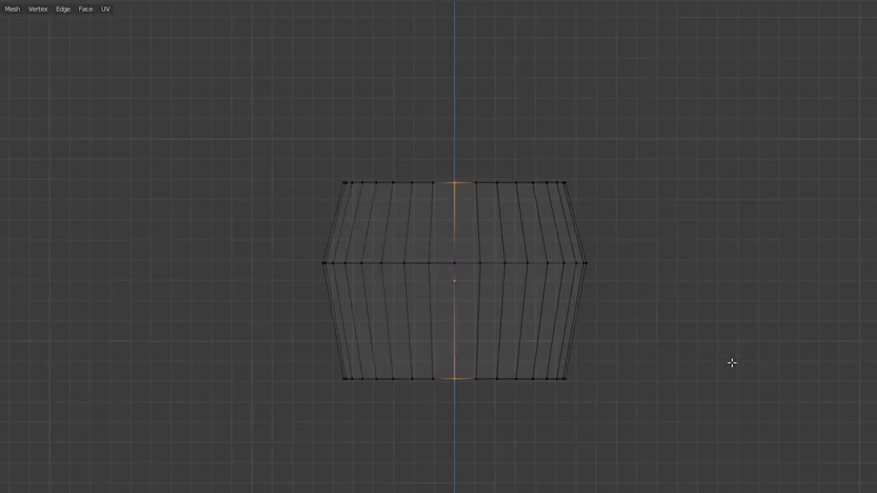
Scale the selected edges with proportional falloff to warp the cylinder's barrel profile.
{"action": "key", "text": "s"}
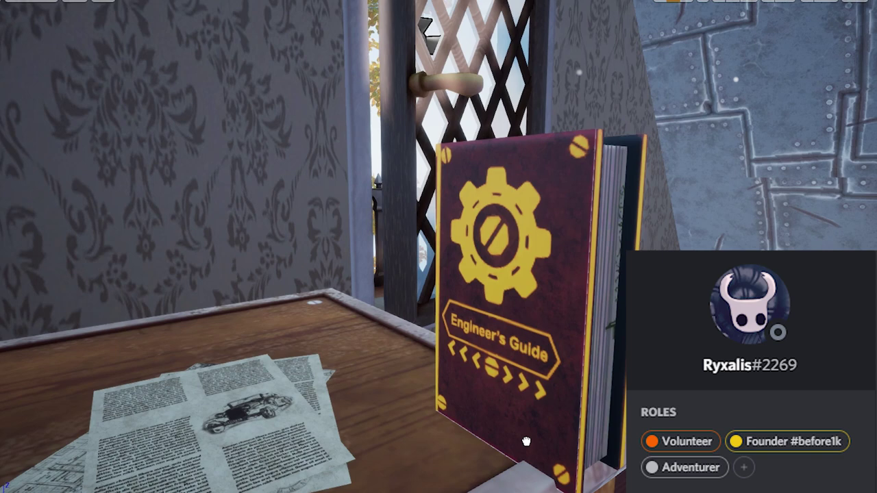
Rotate the Engineer's Guide book on the desk.
{"action": "left_click_drag", "start_coordinate": [482, 436], "coordinate": [423, 426]}
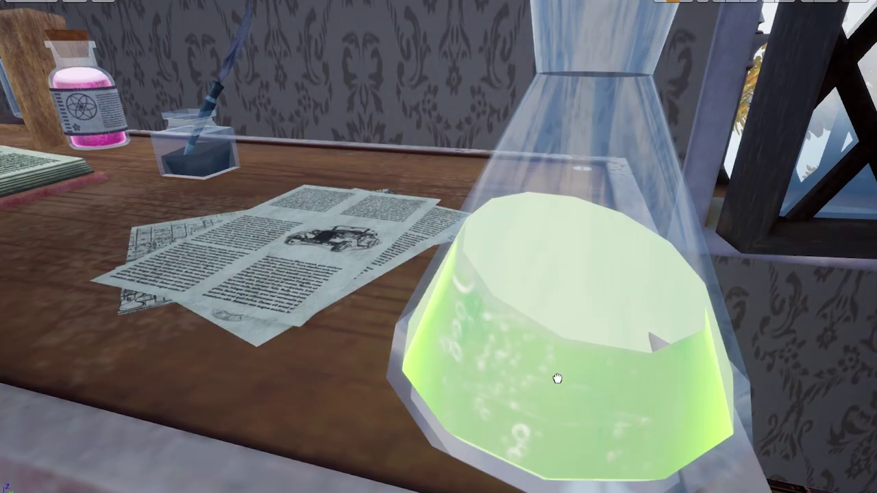
{"action": "key", "text": "w"}
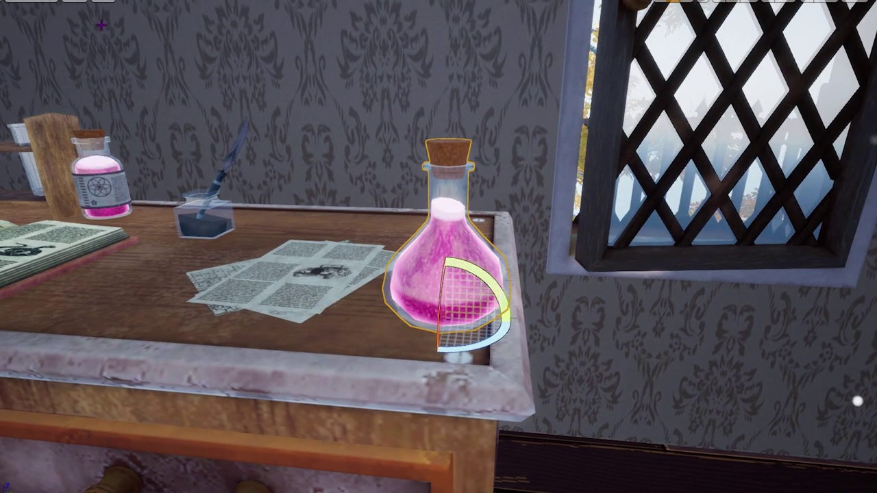
{"action": "left_click", "coordinate": [4, 5]}
{"action": "left_click", "coordinate": [42, 31]}
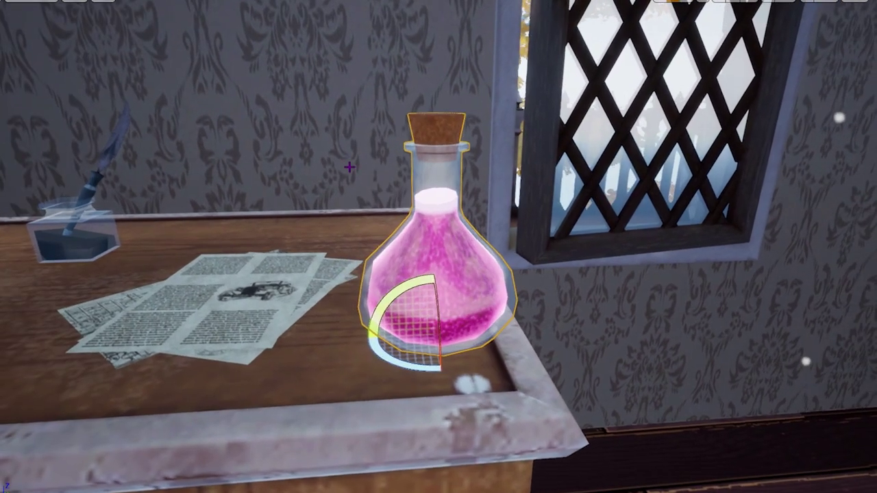
Tilt the pink flask back and forth, then delete it from the desk.
{"action": "left_click_drag", "start_coordinate": [437, 294], "coordinate": [453, 198]}
{"action": "key", "text": "w"}
{"action": "key", "text": "e"}
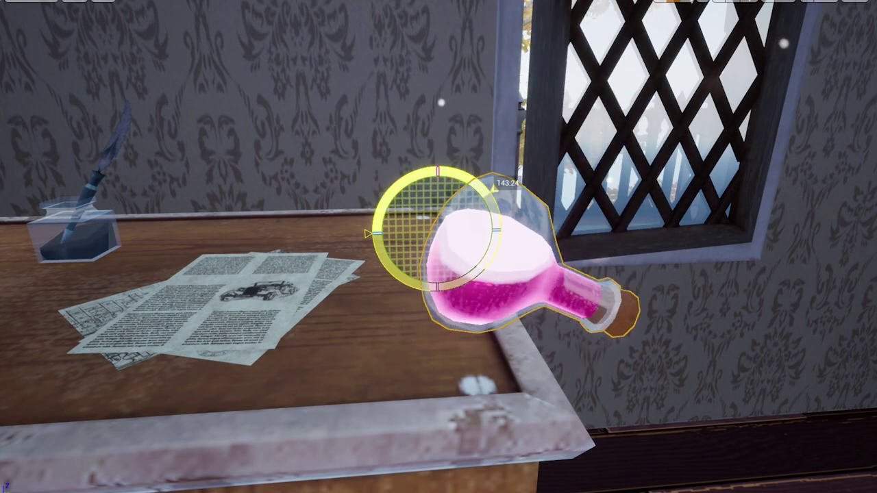
{"action": "key", "text": "Delete"}
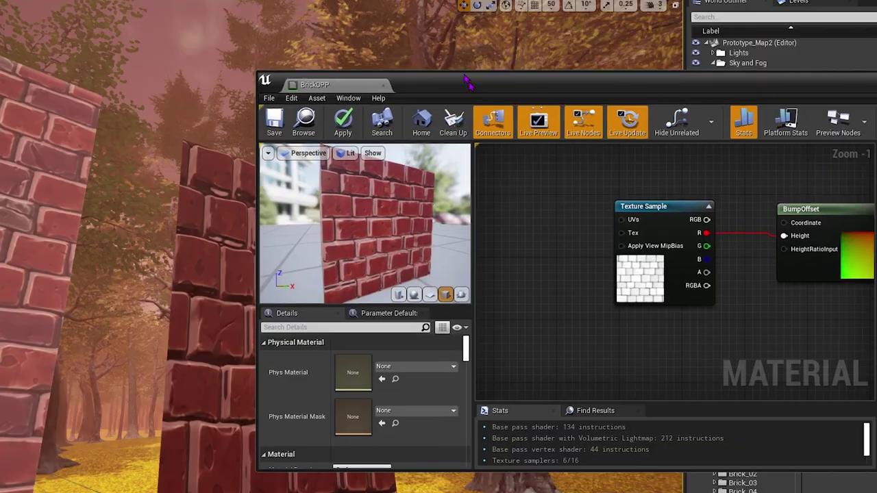
Reposition the BrickOPP material editor and zoom out to show the texture sample feeding BumpOffset.
{"action": "left_click_drag", "start_coordinate": [466, 81], "coordinate": [447, 59]}
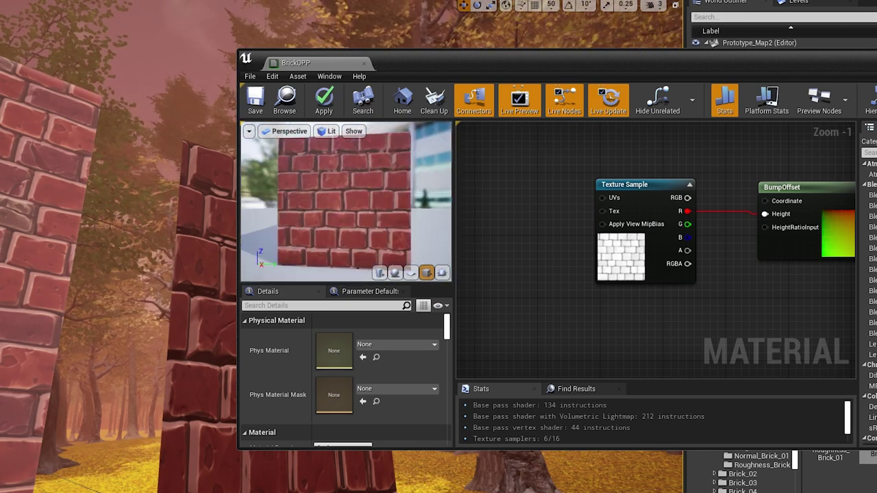
{"action": "scroll", "coordinate": [462, 214], "scroll_direction": "down", "scroll_amount": 4}
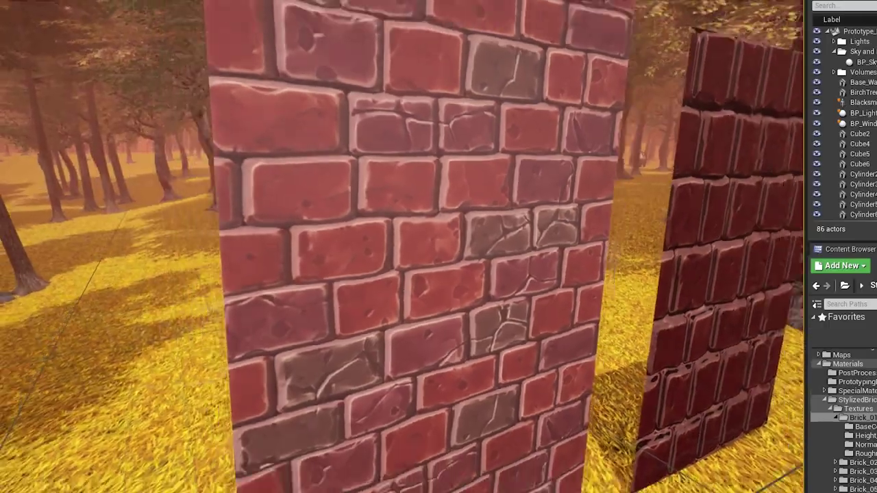
{"action": "key", "text": "w"}
{"action": "key", "text": "s"}
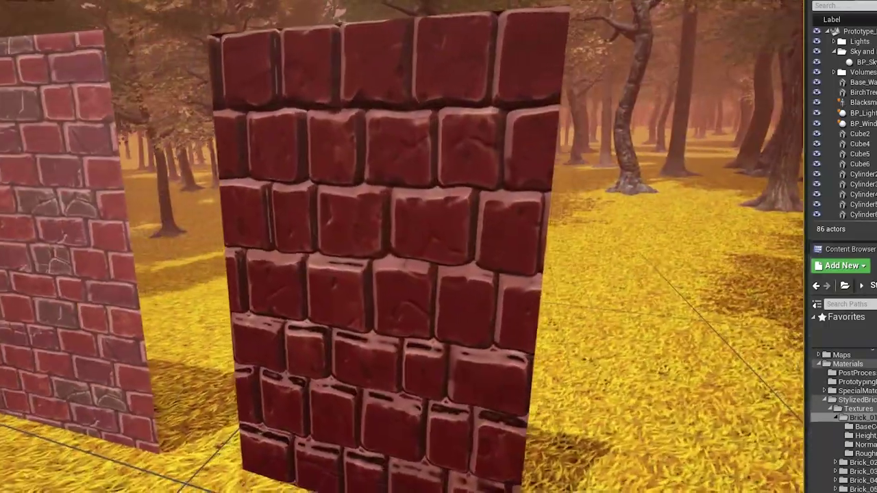
{"action": "key", "text": "a"}
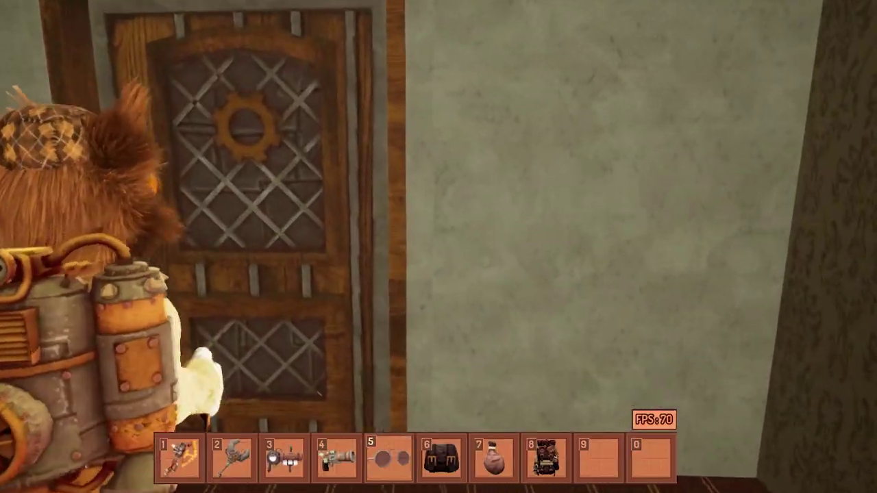
Walk the character through the rooms, past the stairs and into the attic room.
{"action": "key", "text": "a"}
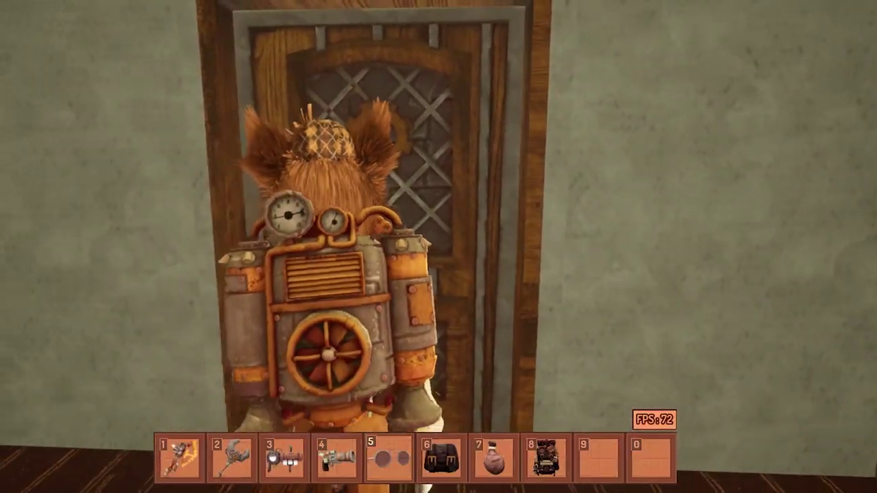
{"action": "key", "text": "w"}
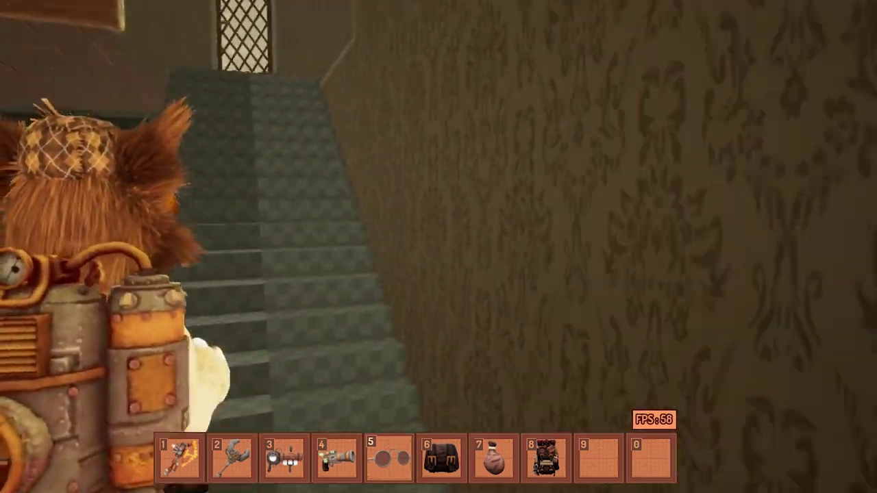
{"action": "key", "text": "w"}
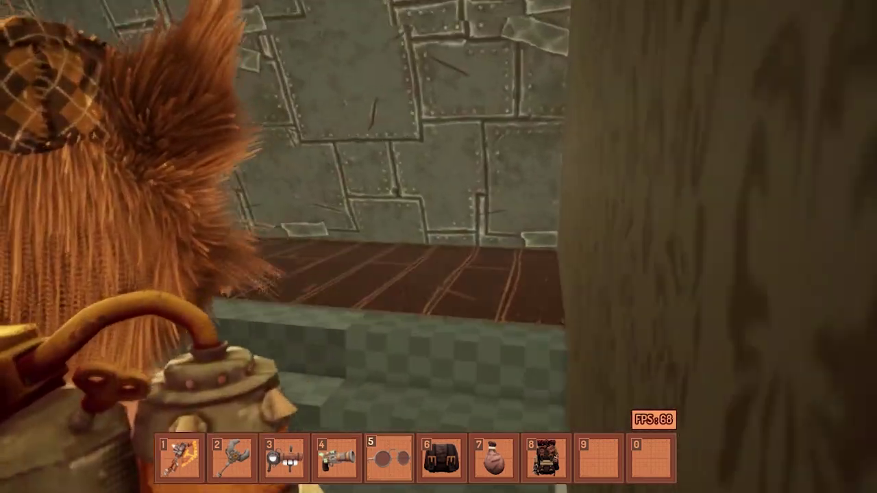
{"action": "key", "text": "w"}
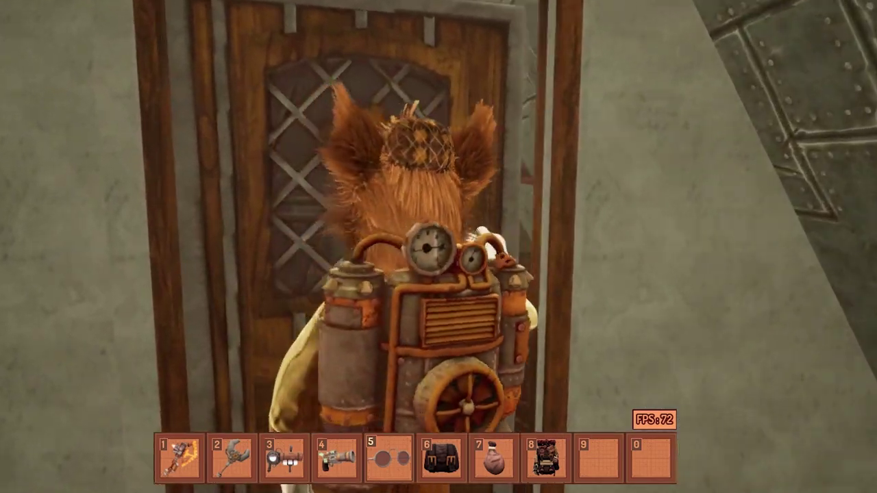
{"action": "key", "text": "w"}
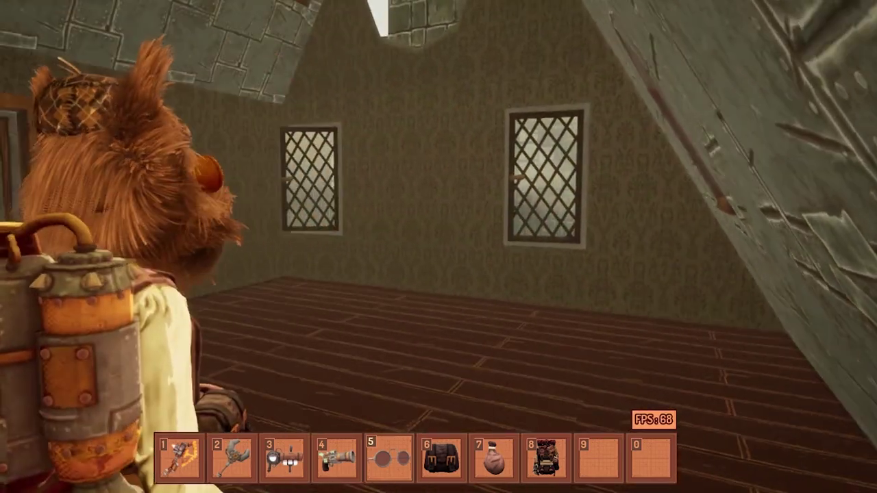
{"action": "key", "text": "w"}
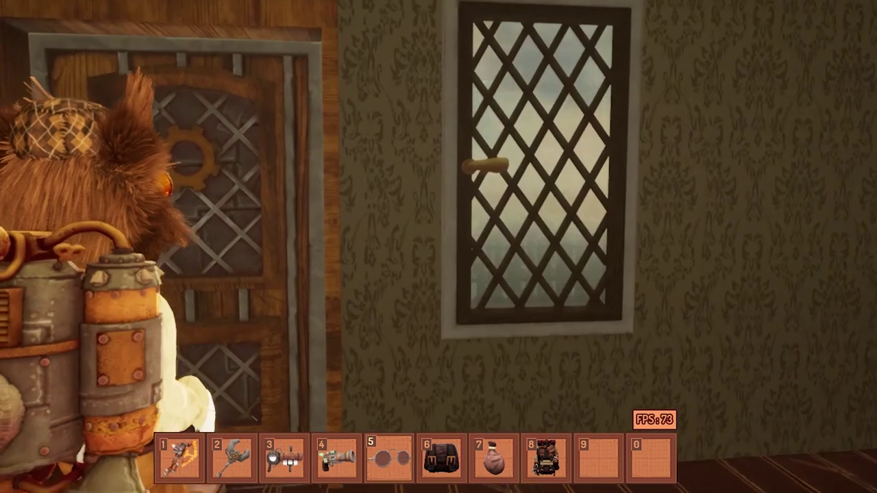
Open the attic door onto the balcony and look around at the railing, field and brick house.
{"action": "key", "text": "w"}
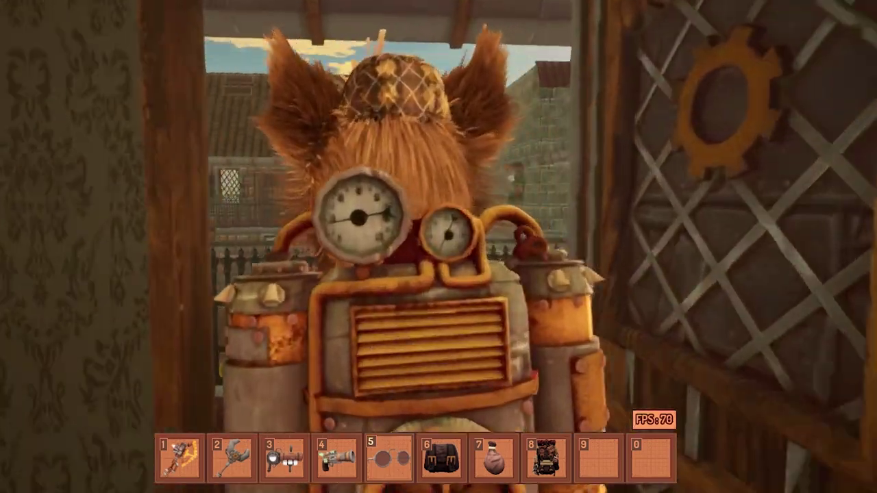
{"action": "key", "text": "w"}
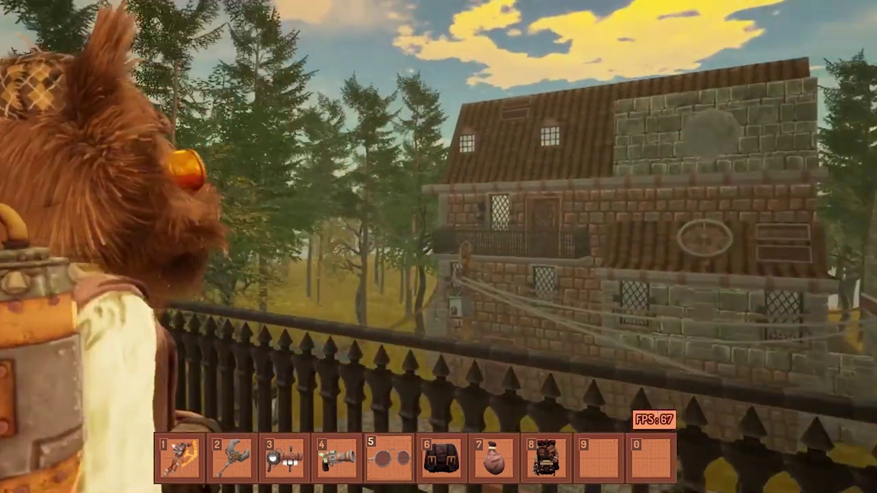
{"action": "key", "text": "w"}
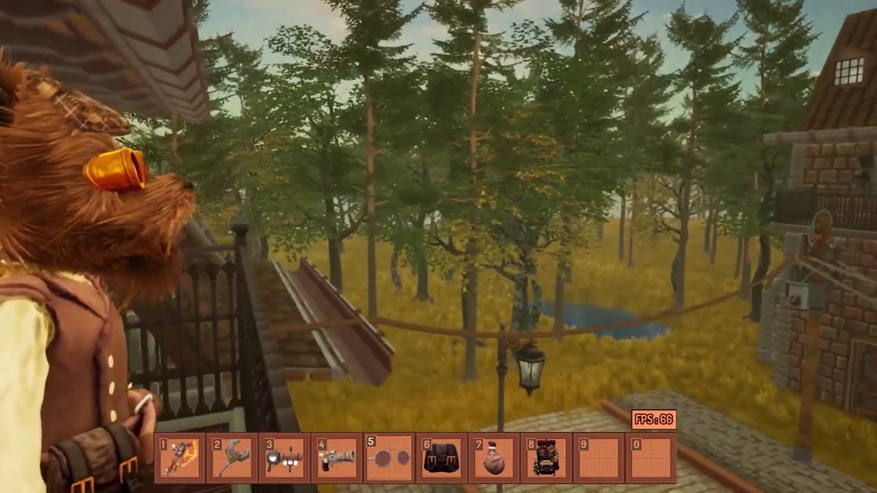
{"action": "key", "text": "w"}
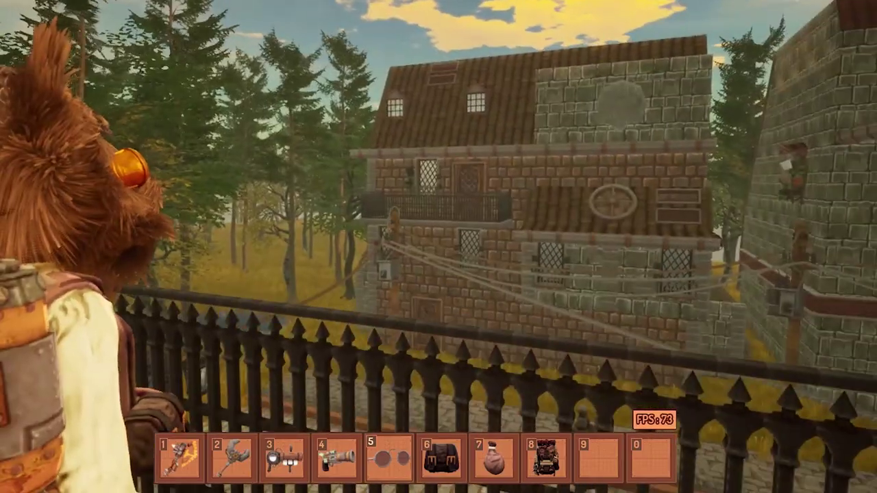